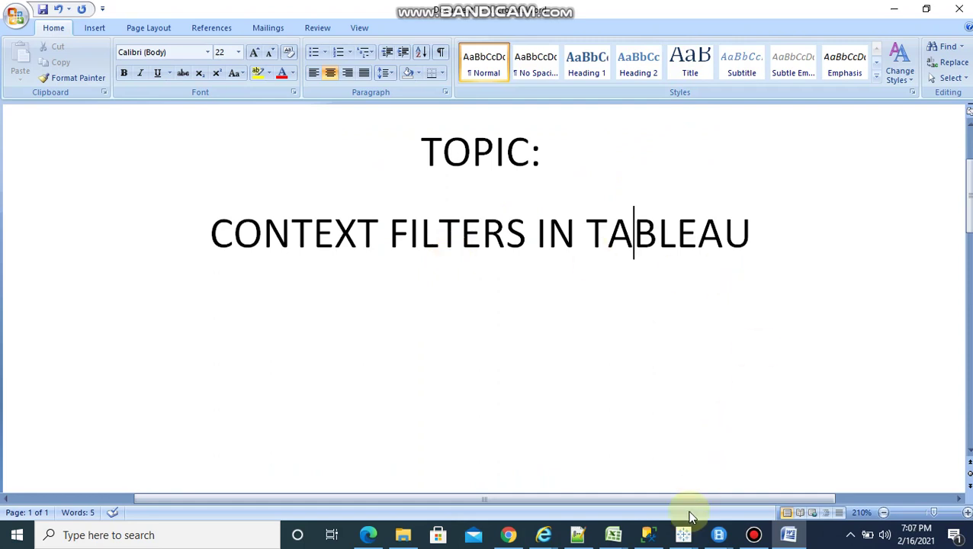
Switch to the Tableau workbook and examine the category and sub-category sales on Sheet 1 and Sheet 1 (2).
left_click(683, 533)
left_click(809, 460)
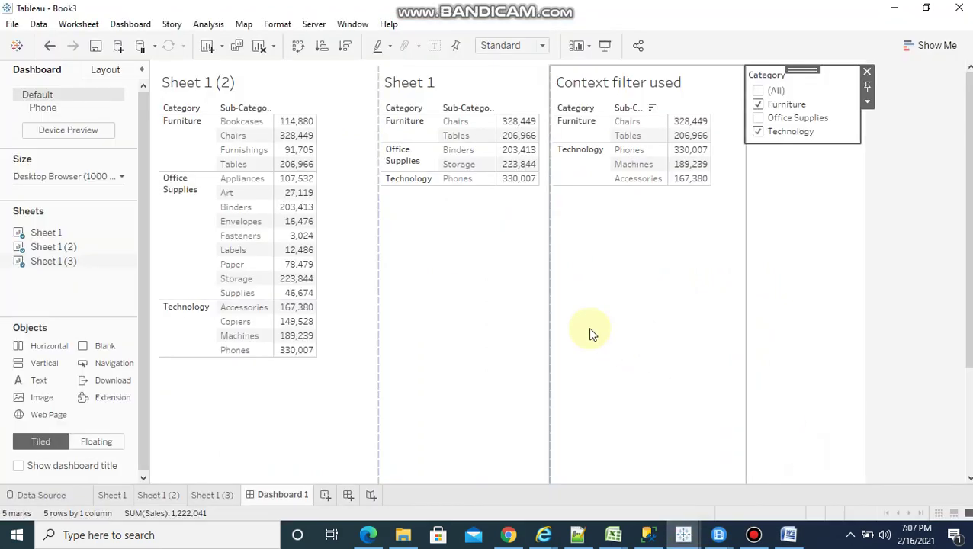
left_click(122, 496)
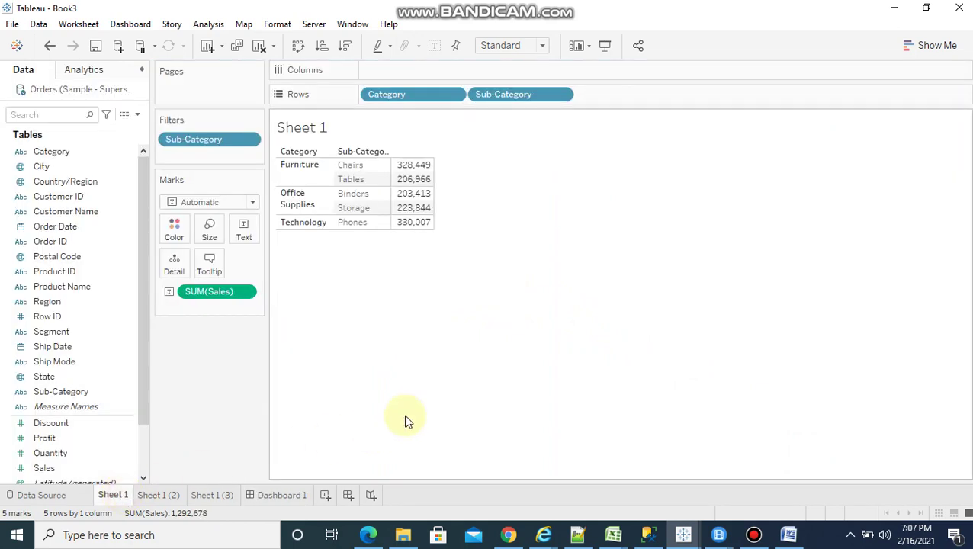
left_click(155, 495)
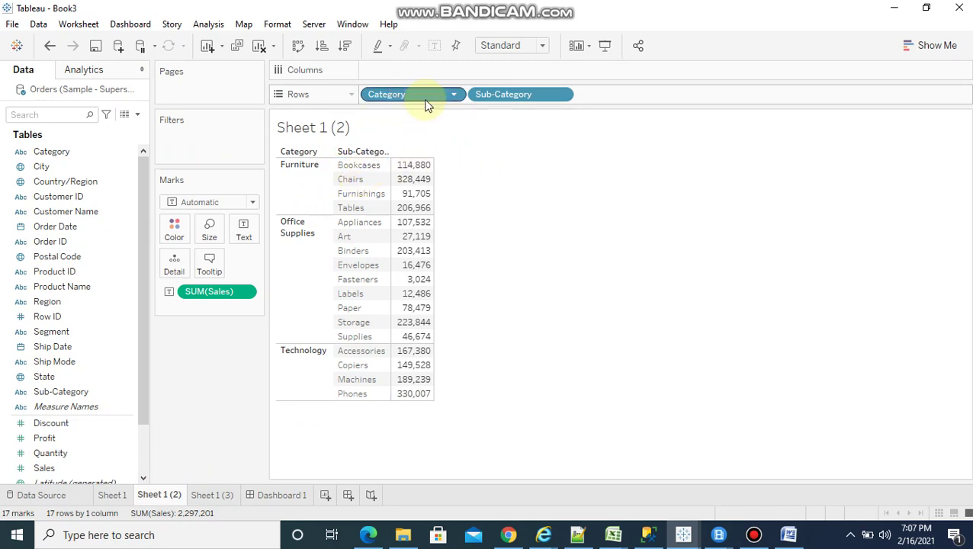
left_click(308, 181)
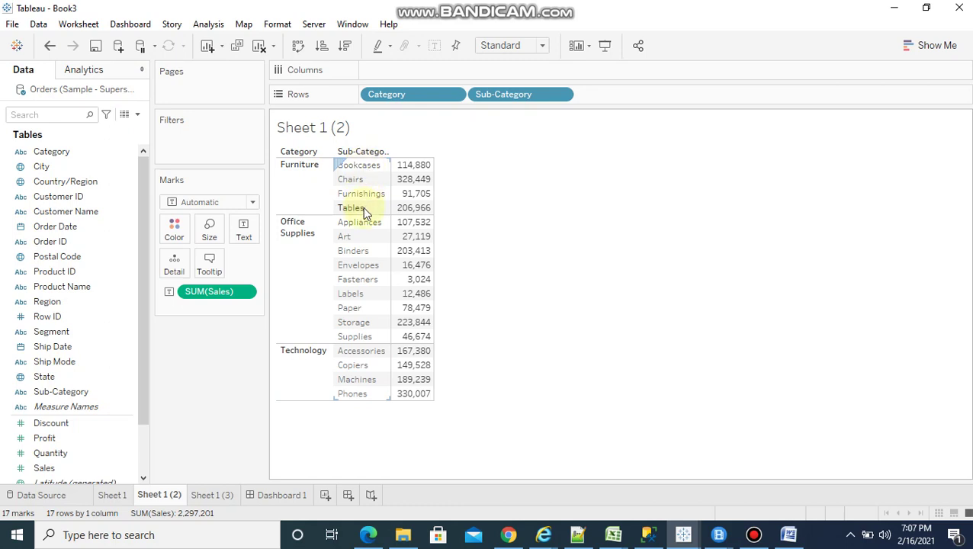
mouse_move(402, 212)
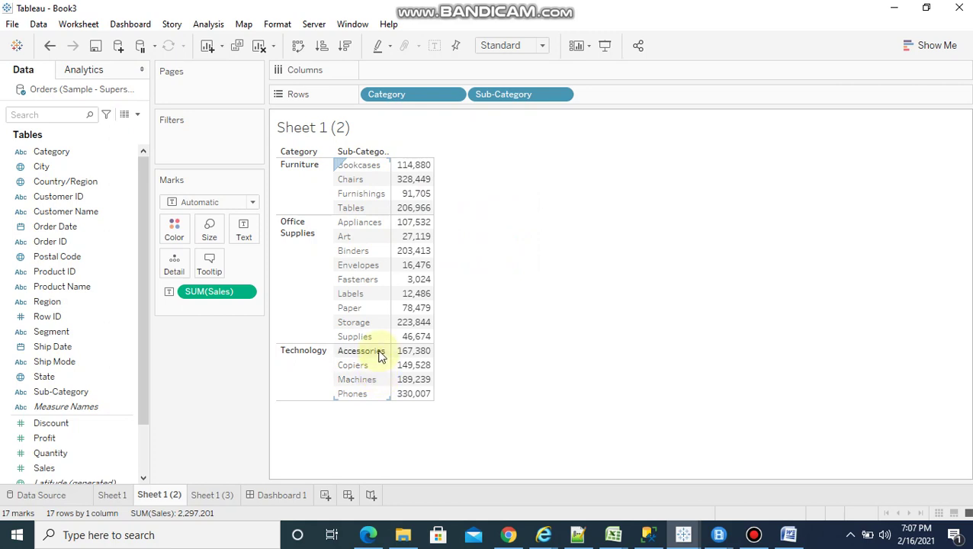
Review the Top settings of the Sub-Category filter on Sheet 1 and close them without changes.
left_click(119, 495)
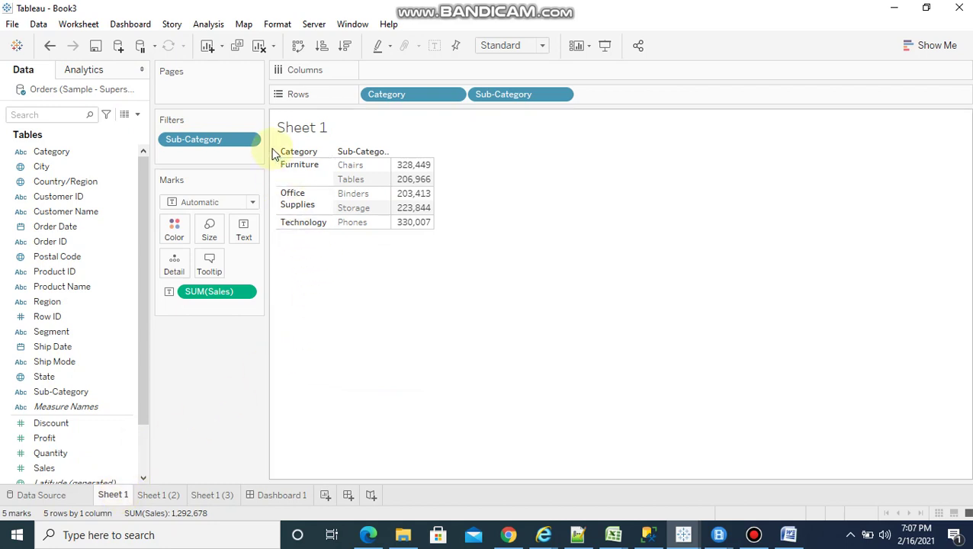
left_click(254, 141)
left_click(202, 157)
left_click(638, 67)
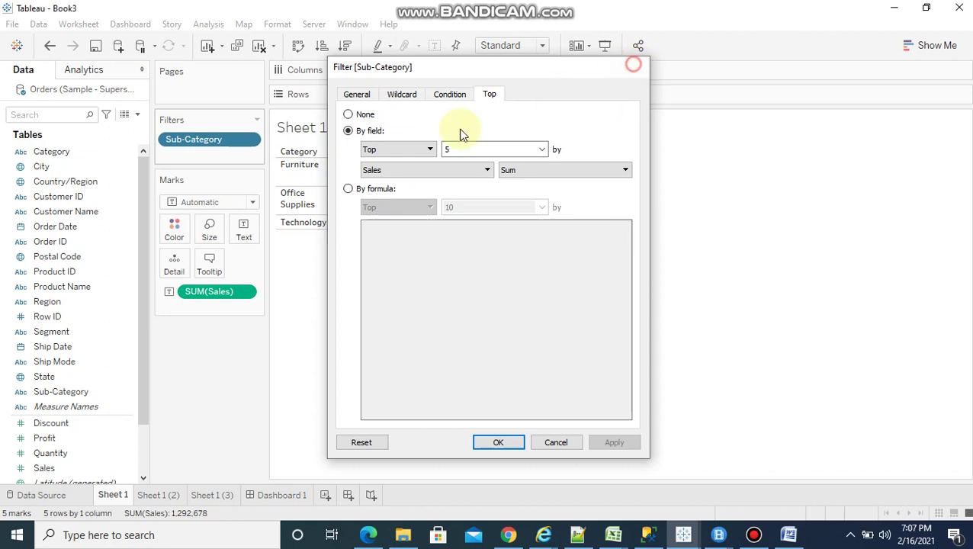
Remove the Sub-Category filter from Sheet 1 and add it again, limited to the top 5 by sum of Sales.
left_click_drag(231, 146, 187, 409)
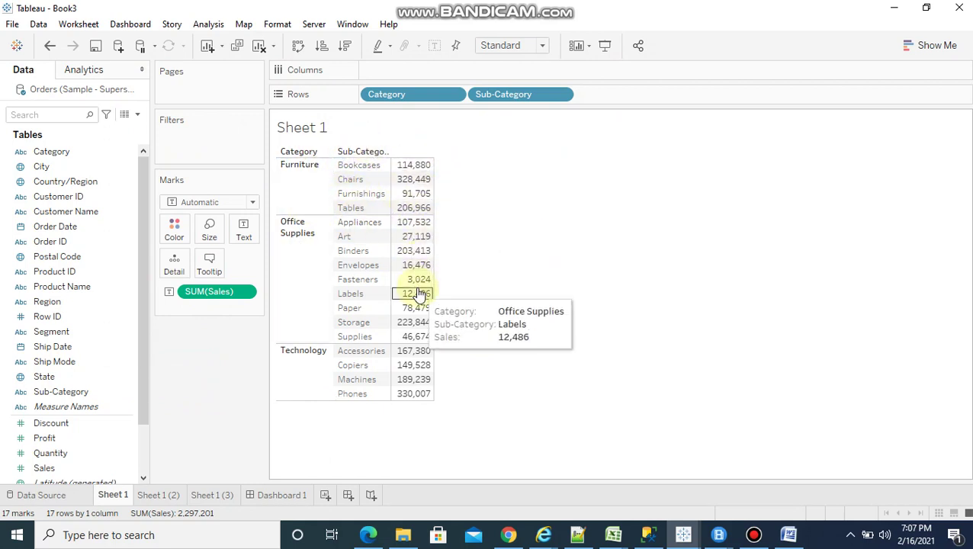
left_click_drag(79, 392, 192, 144)
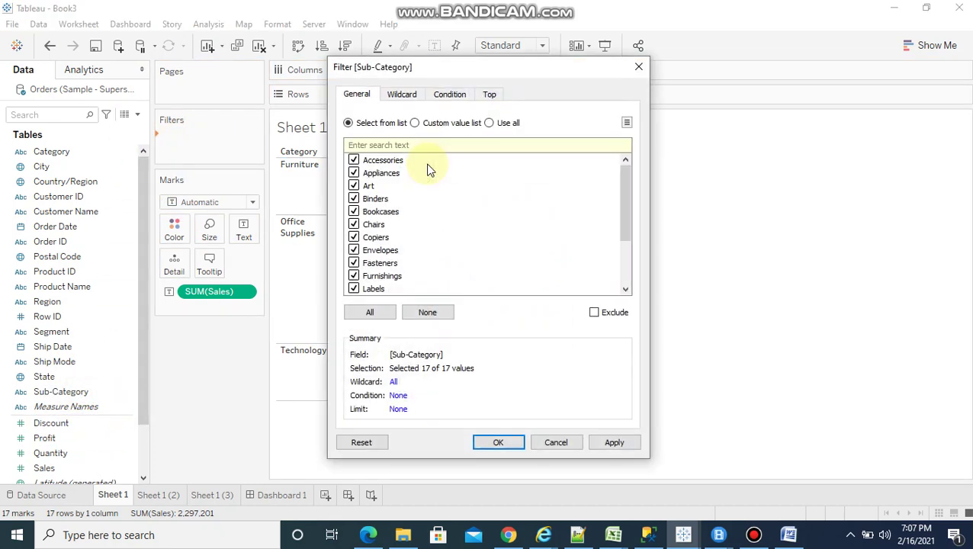
left_click(489, 94)
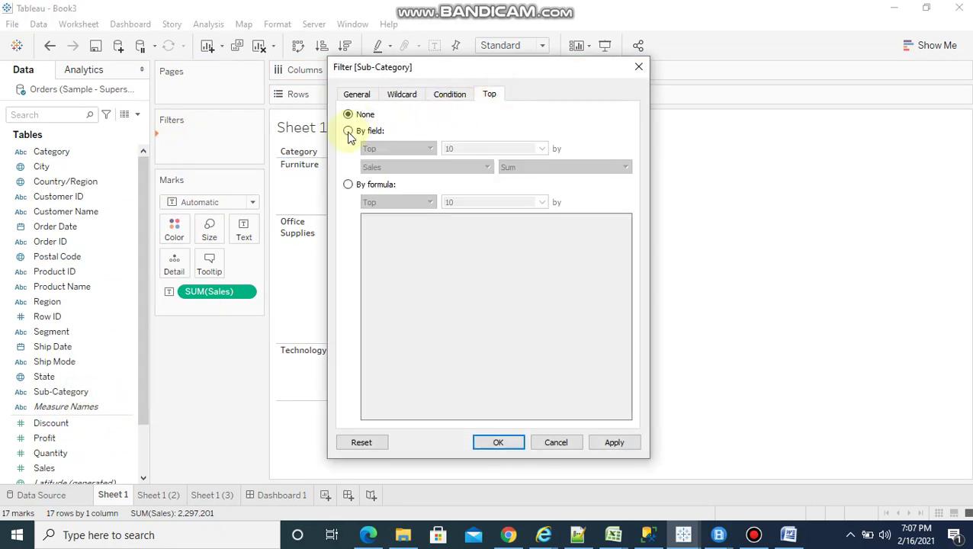
left_click(348, 131)
left_click(526, 148)
type("5")
left_click(606, 444)
left_click(510, 440)
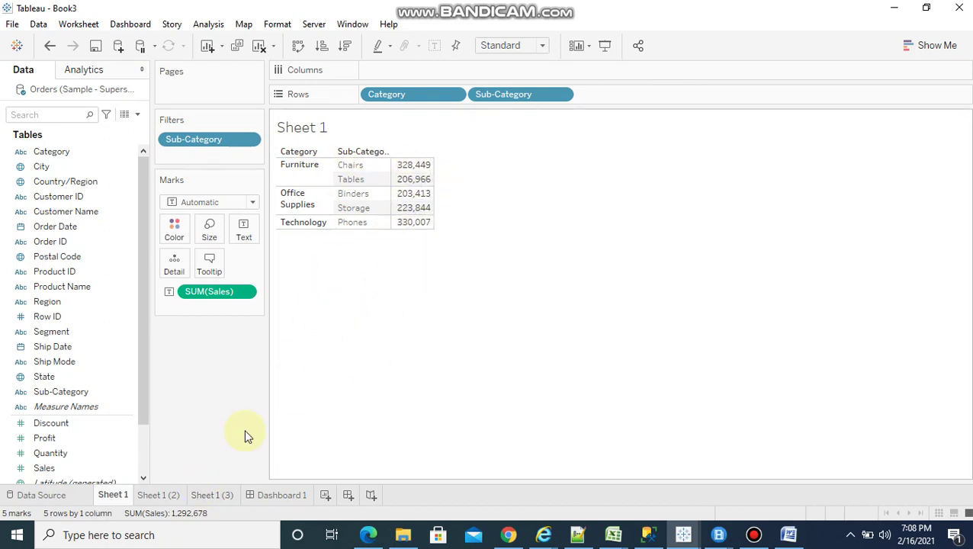
Examine the unfiltered sales on Sheet 1 (2) and compare the three views on Dashboard 1.
left_click(170, 500)
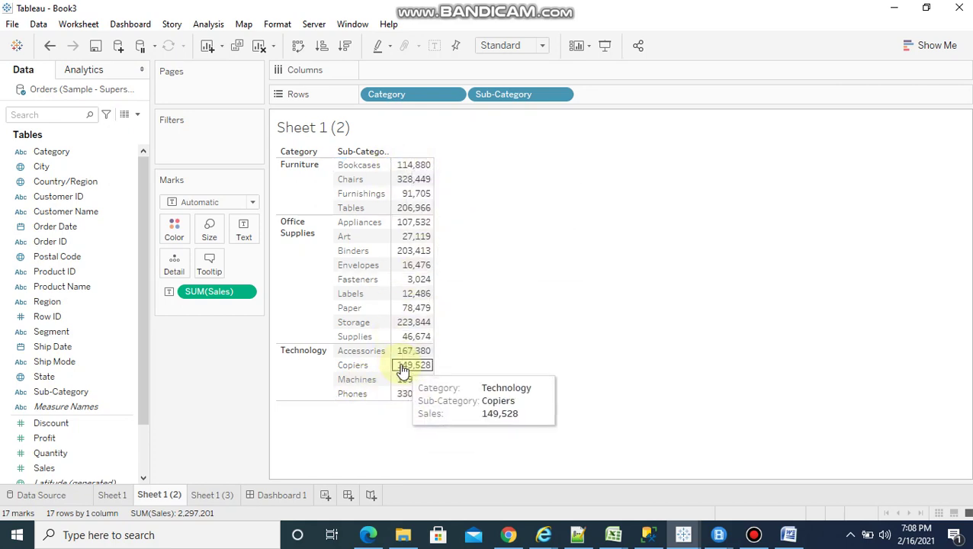
left_click(267, 495)
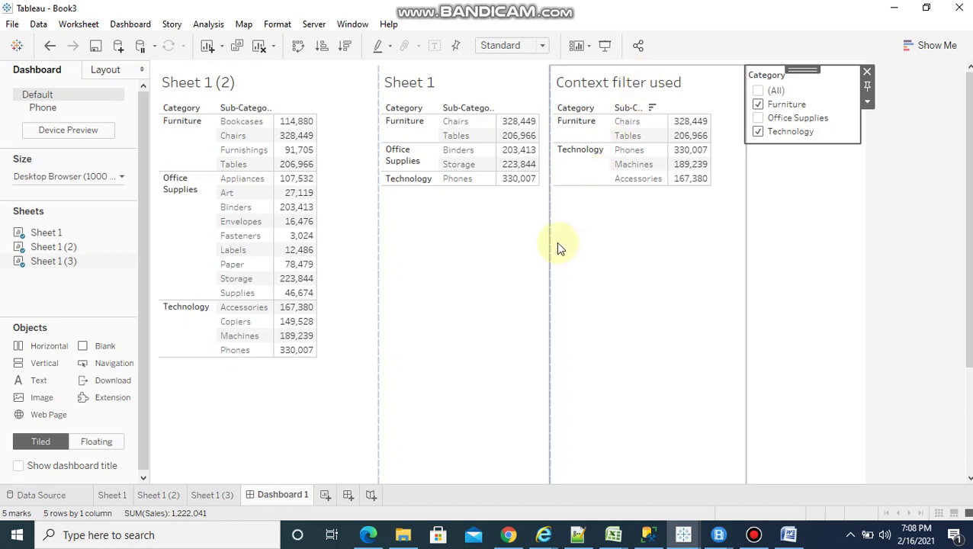
left_click(433, 240)
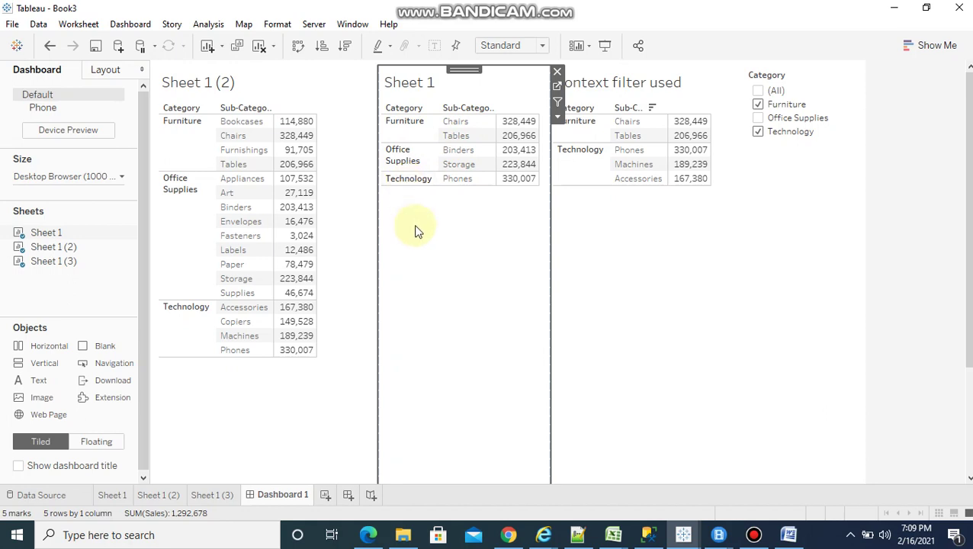
Go to Sheet 1 and show a filter for the Category field.
left_click(557, 85)
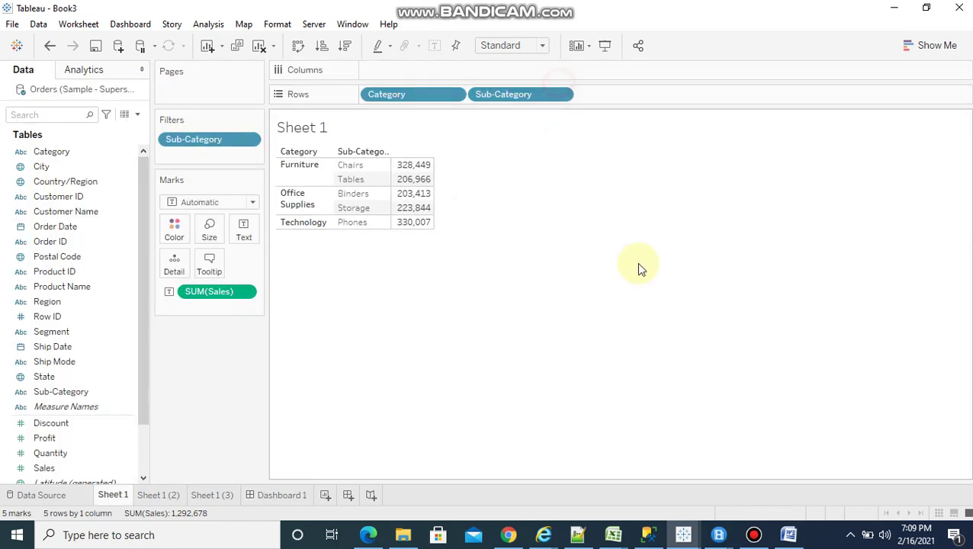
left_click(249, 139)
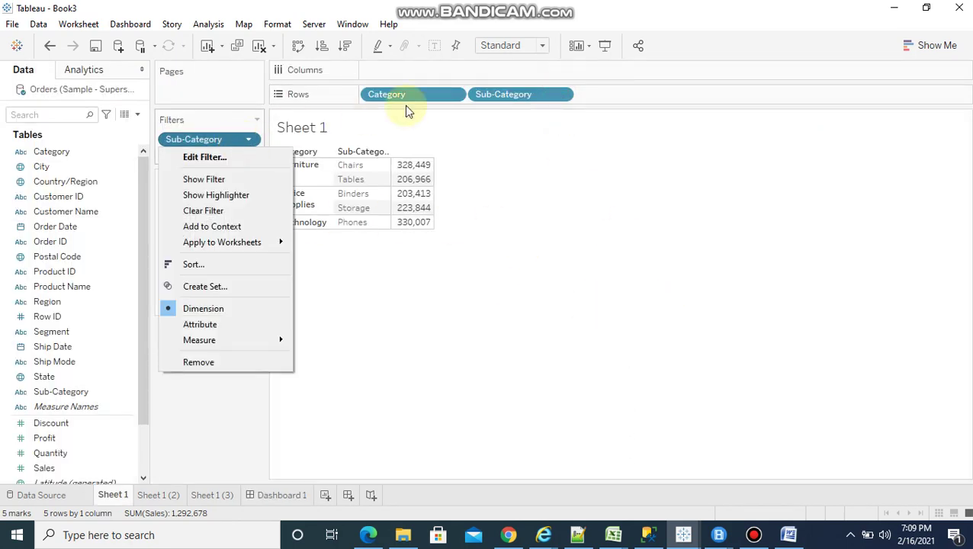
left_click(456, 95)
left_click(435, 133)
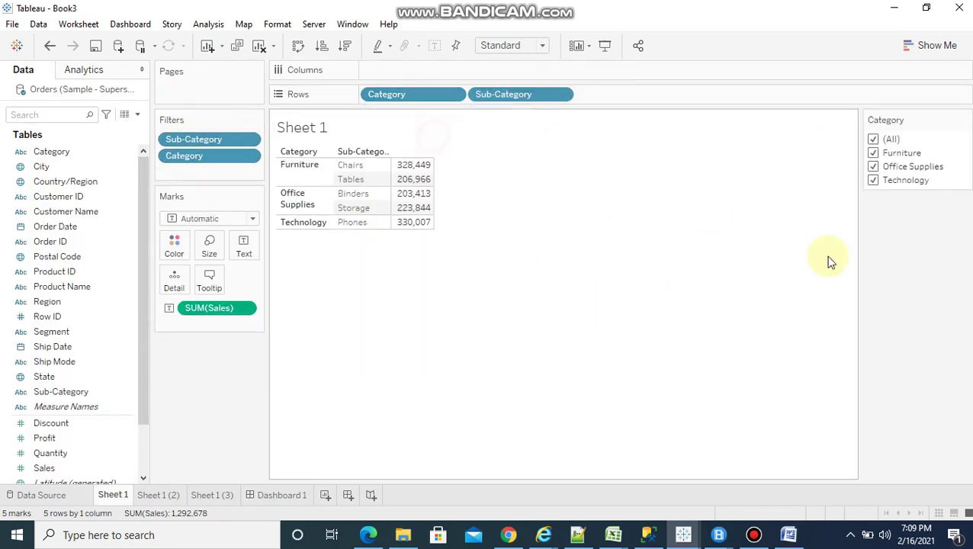
Limit Sheet 1's Category filter to Furniture, and include Office Supplies and Technology again.
left_click(873, 180)
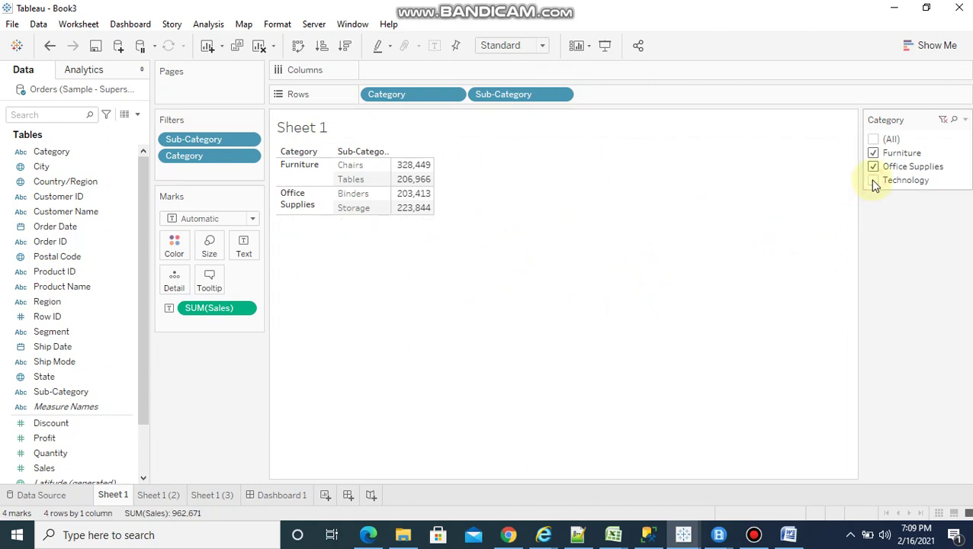
left_click(873, 167)
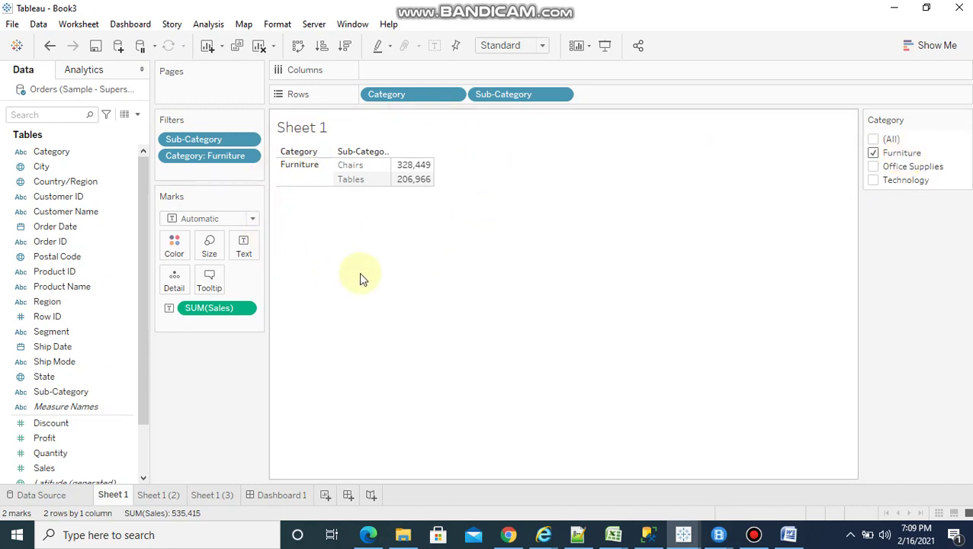
left_click(875, 167)
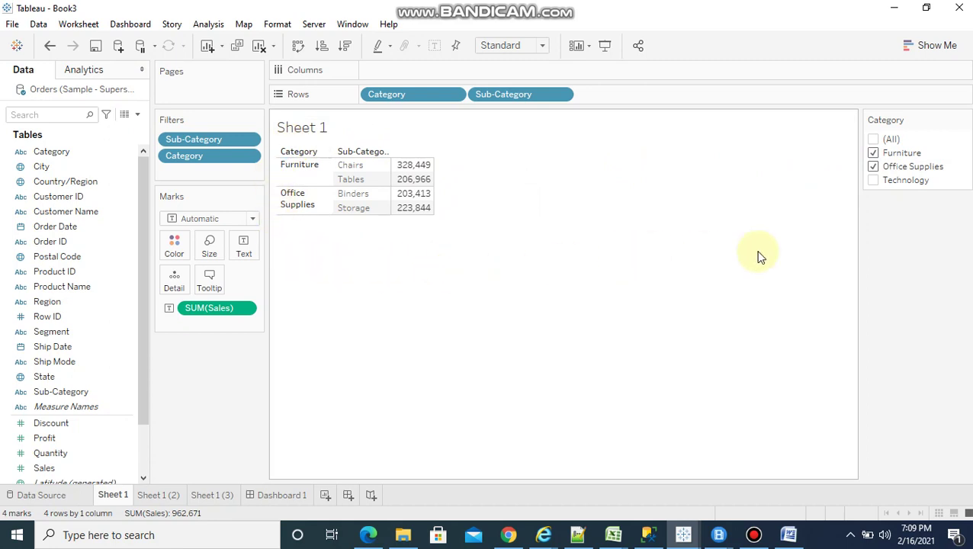
left_click(873, 180)
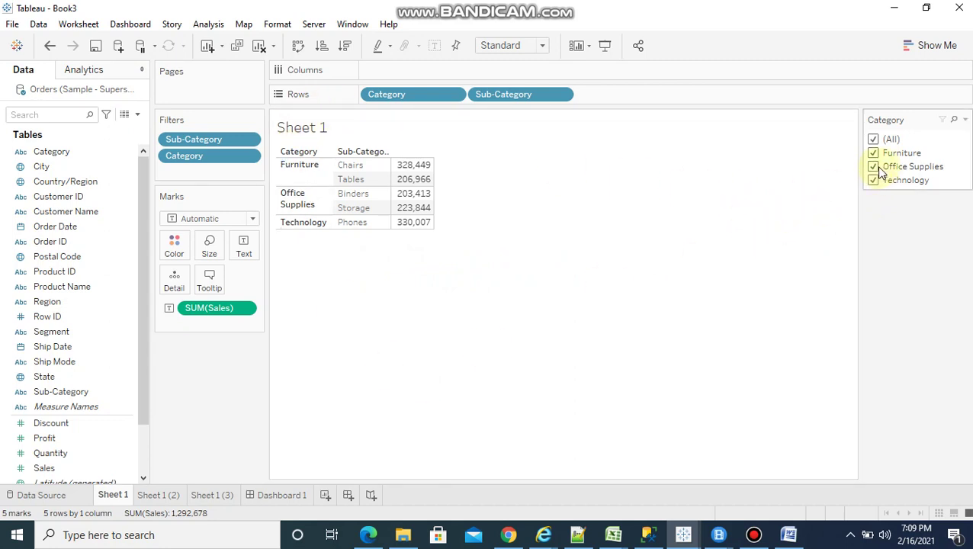
Limit Sheet 1's Category filter to Technology, and reselect all categories.
left_click(874, 167)
left_click(874, 154)
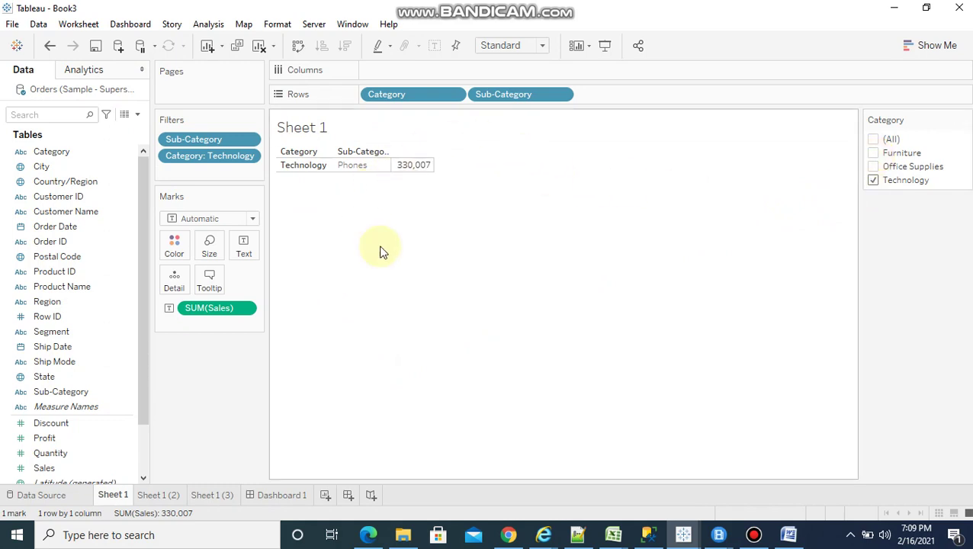
left_click(874, 140)
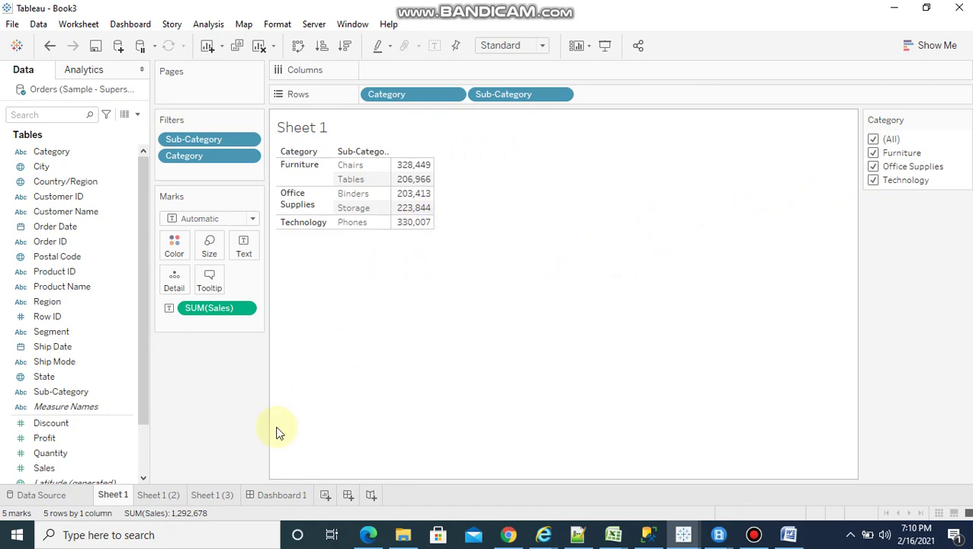
Check Sheet 1 (2) for comparison, and test Sheet 1's Category filter with only Furniture before restoring all categories.
left_click(159, 495)
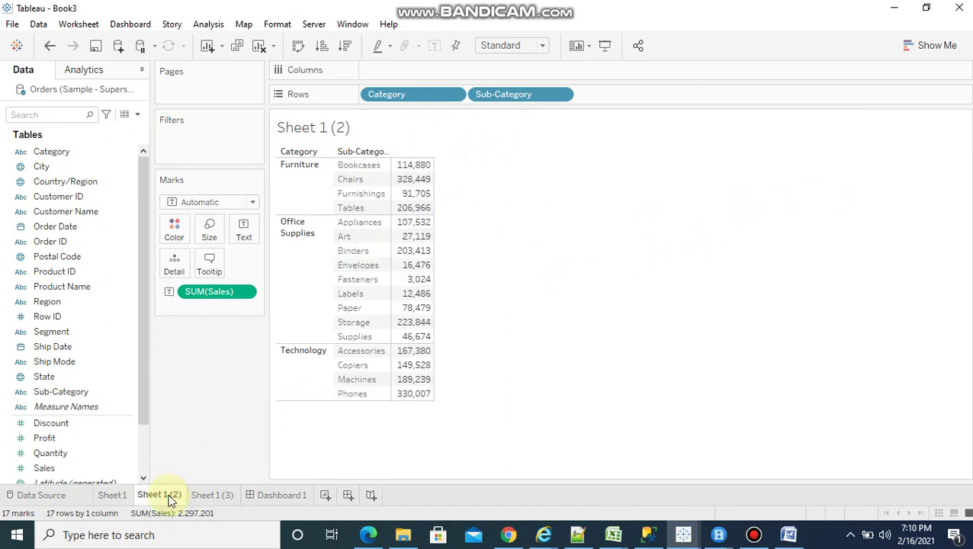
left_click(118, 494)
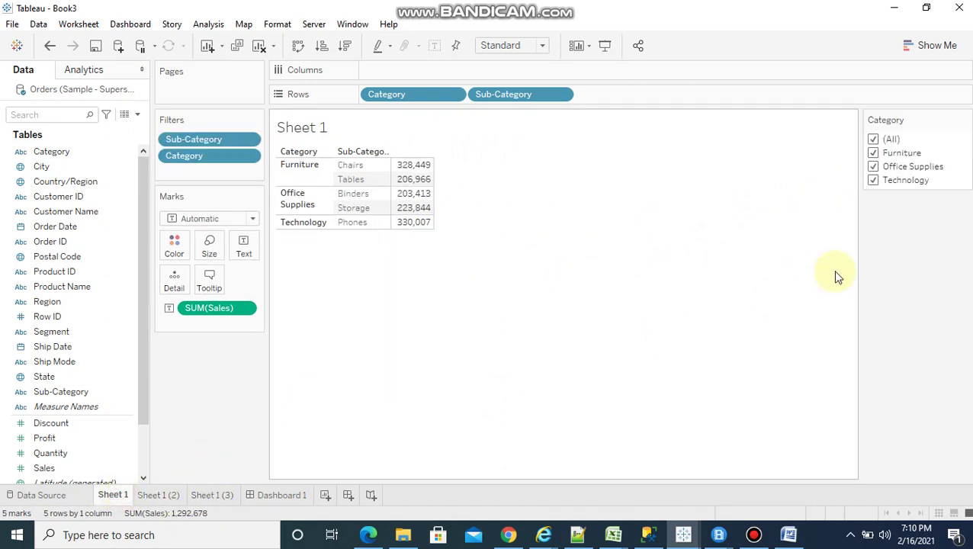
left_click(873, 181)
left_click(873, 167)
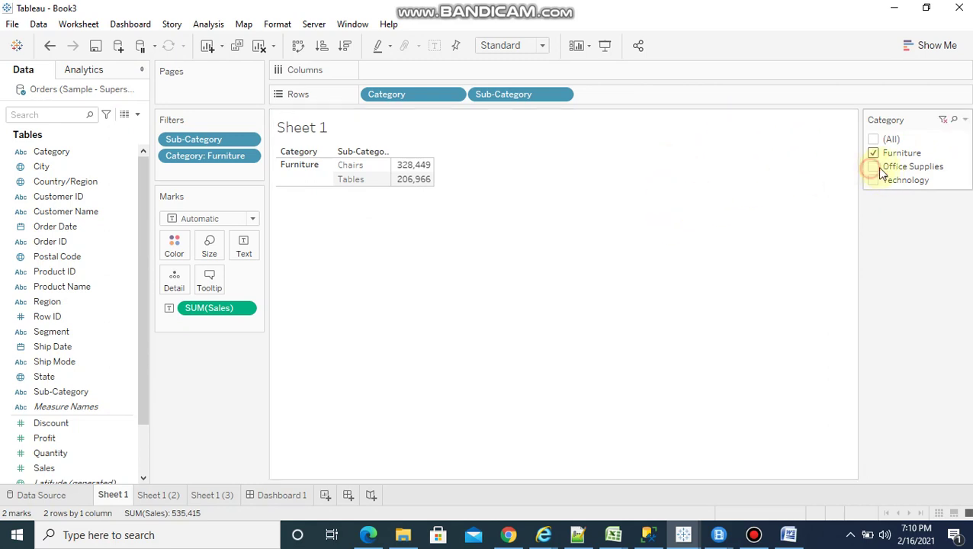
left_click(881, 171)
left_click(876, 181)
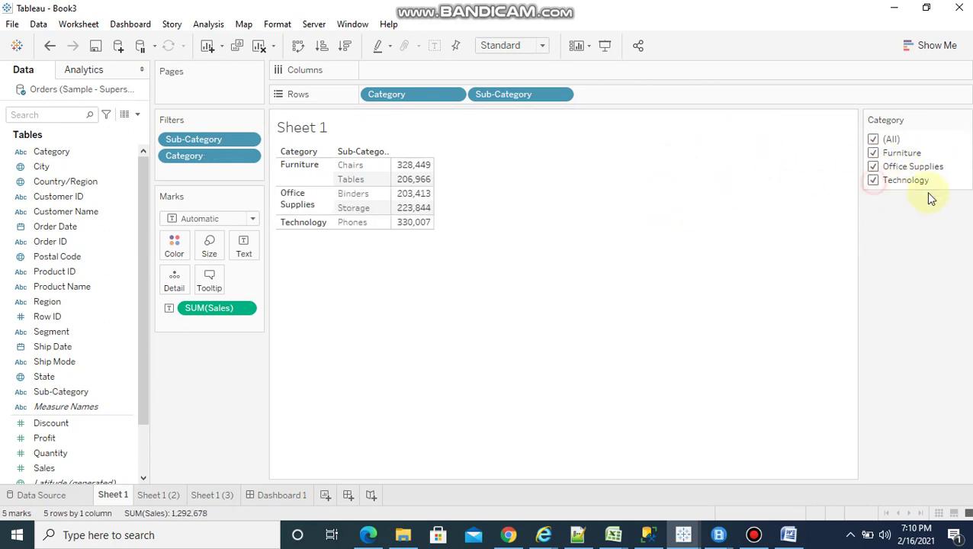
On Sheet 1 (3), remove the Category filter from context and include Office Supplies in it.
left_click(219, 496)
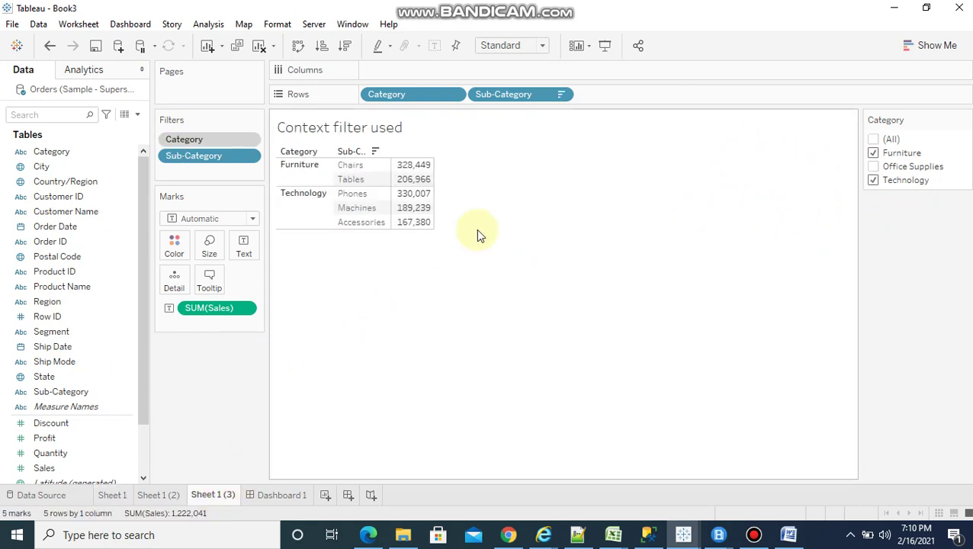
left_click(245, 139)
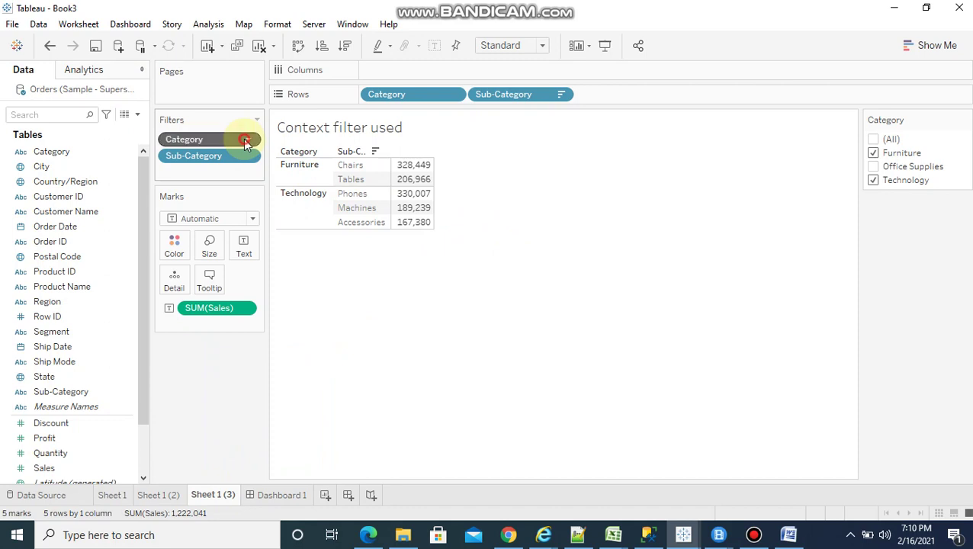
left_click(240, 226)
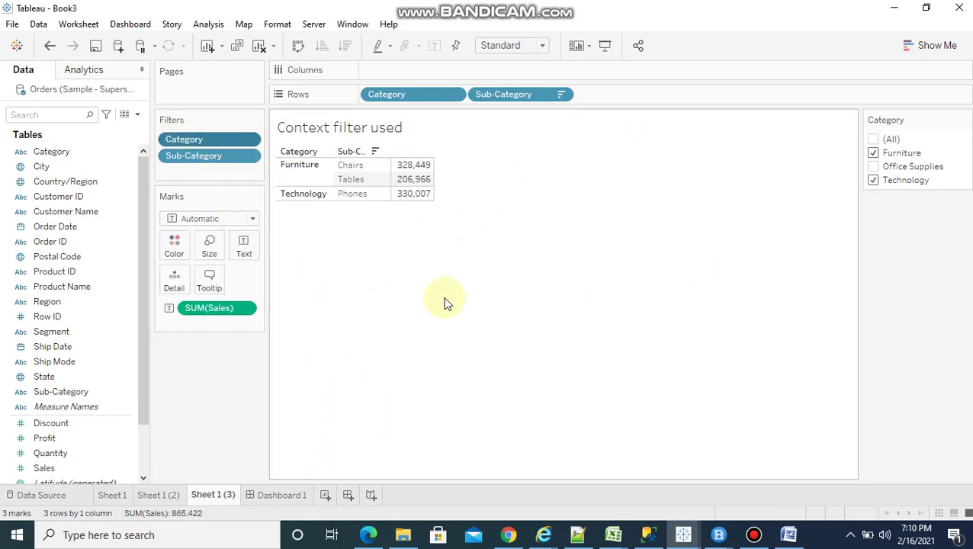
left_click(875, 167)
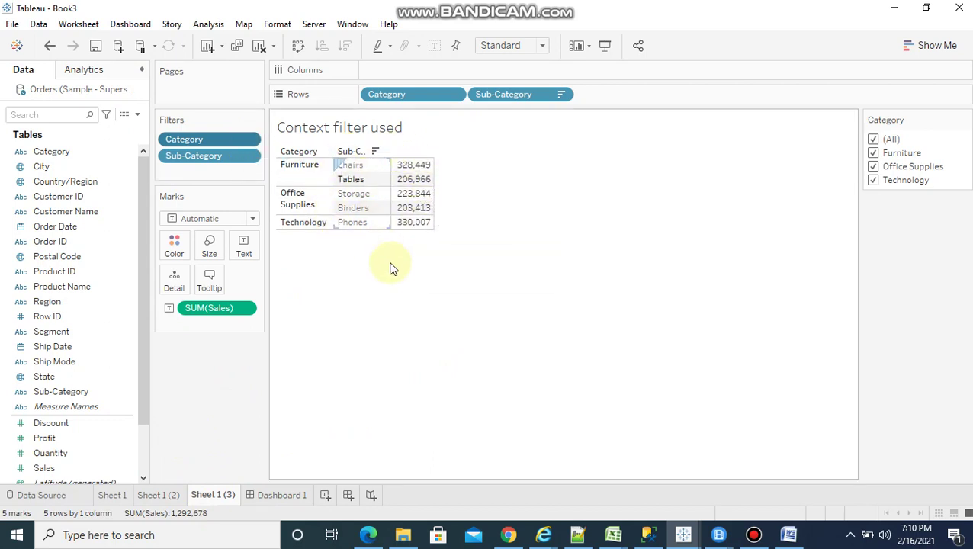
Compare the sub-category sales on Sheet 1 and Sheet 1 (2) with those on Sheet 1 (3).
left_click(120, 499)
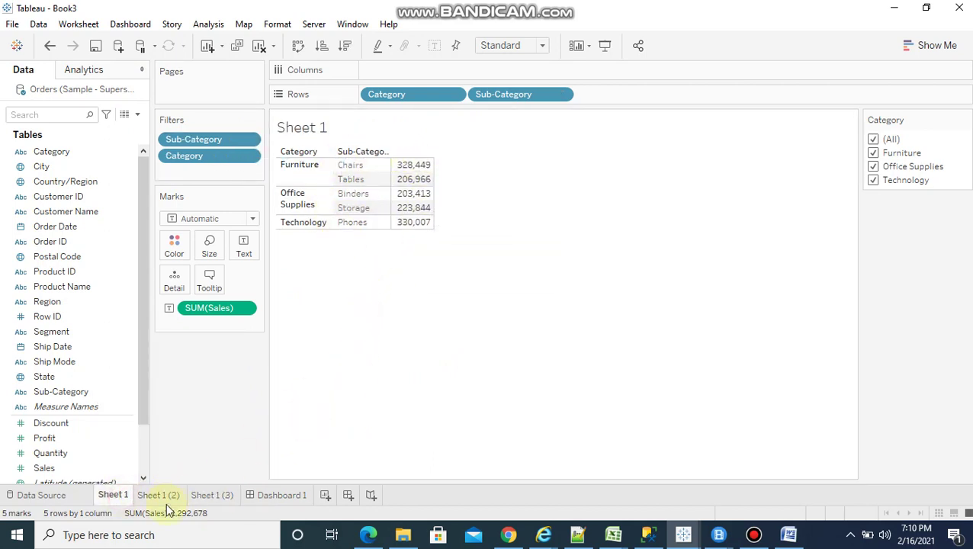
left_click(160, 496)
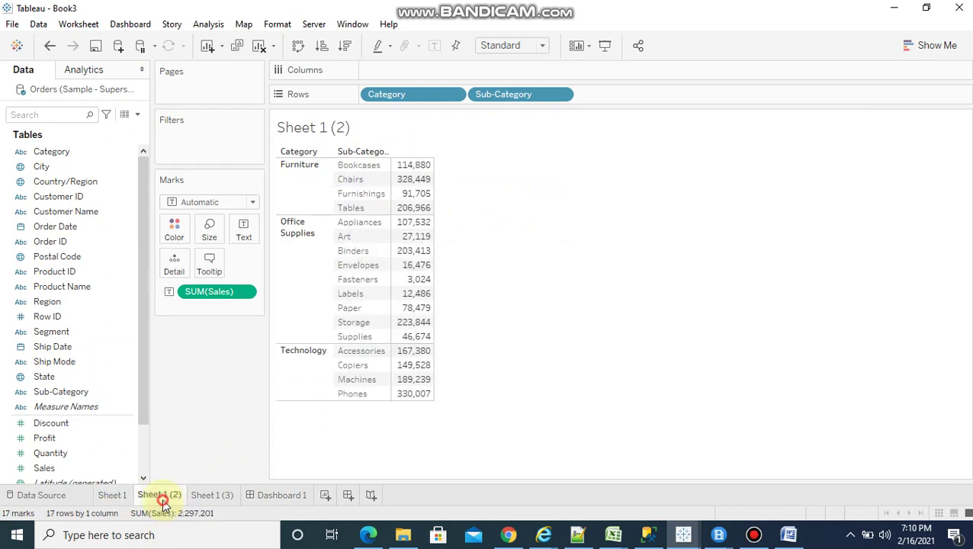
left_click(229, 498)
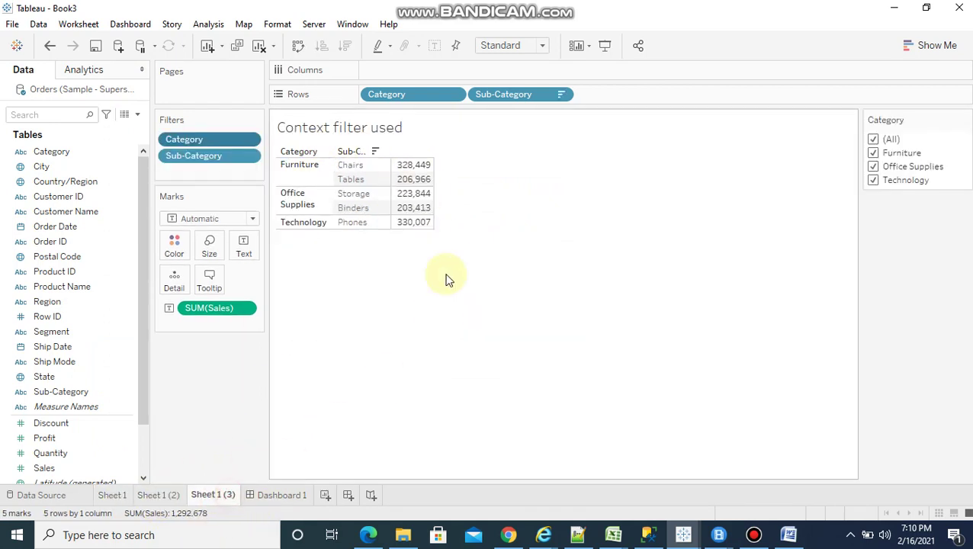
On Sheet 1 (3), add the Category filter to context and limit it to Office Supplies.
left_click(249, 142)
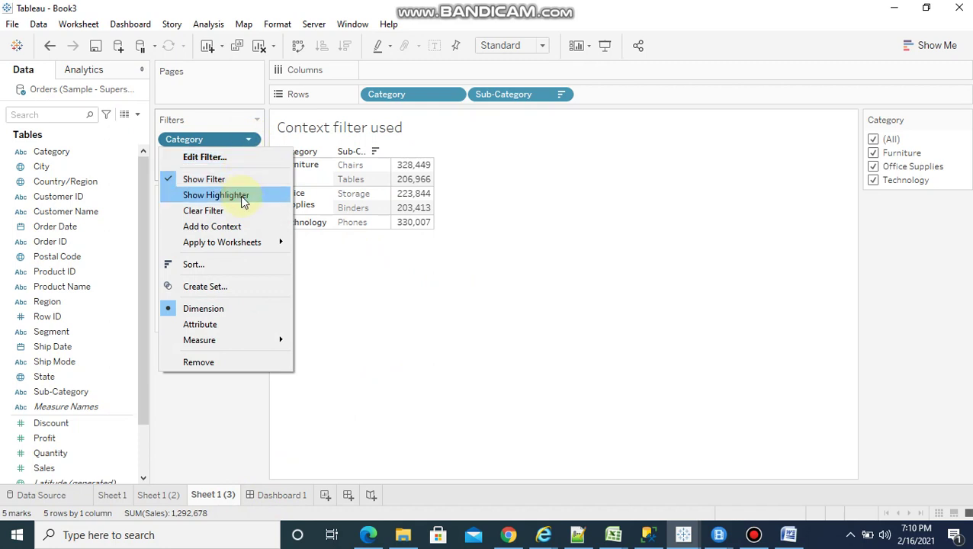
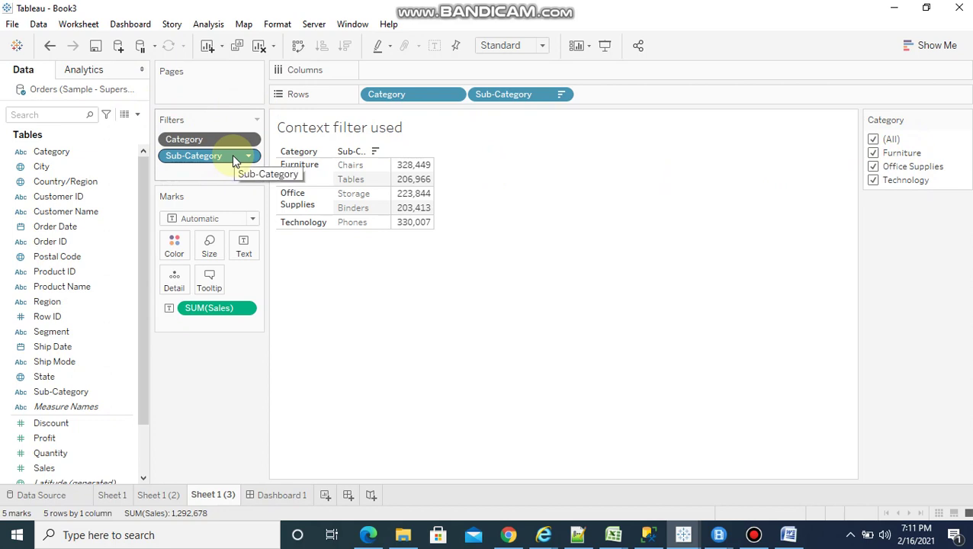
left_click(874, 153)
left_click(874, 180)
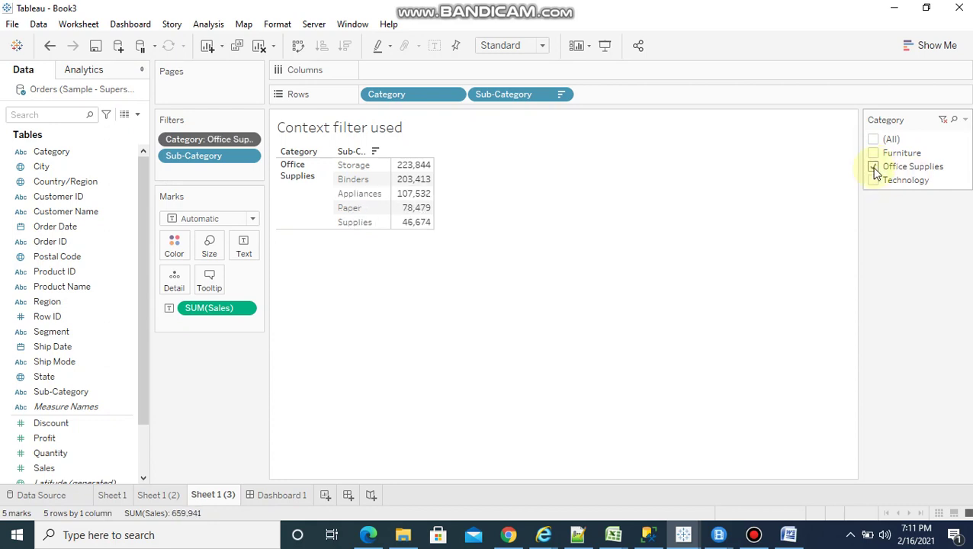
left_click(365, 151)
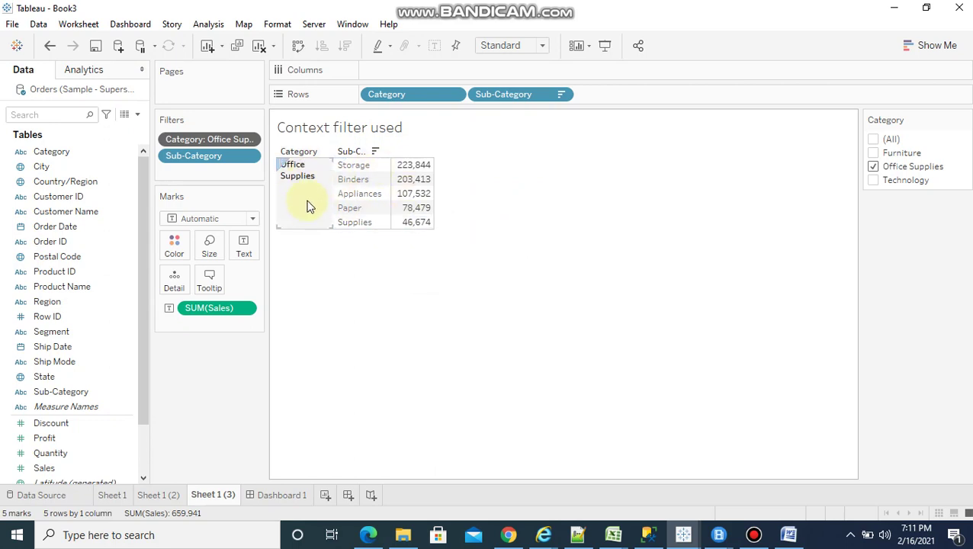
mouse_move(411, 223)
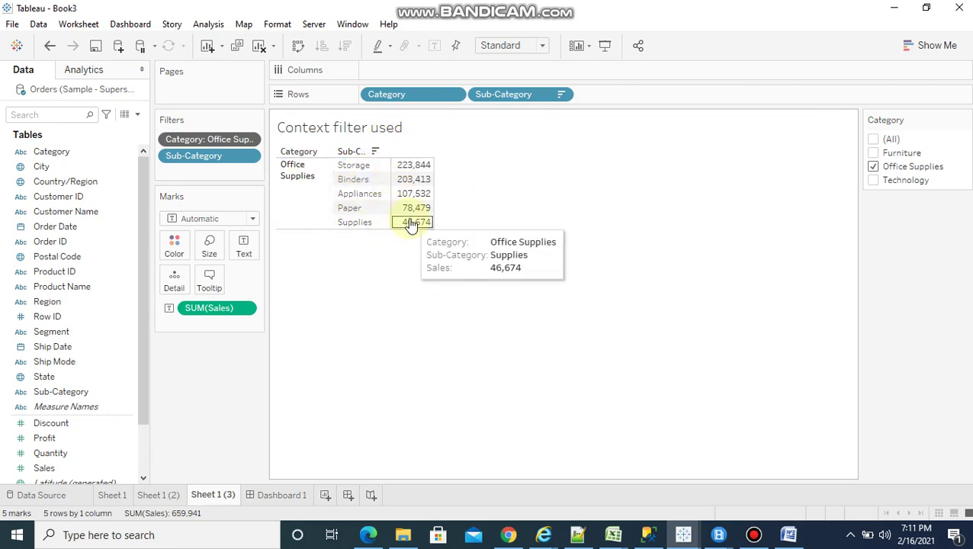
mouse_move(413, 182)
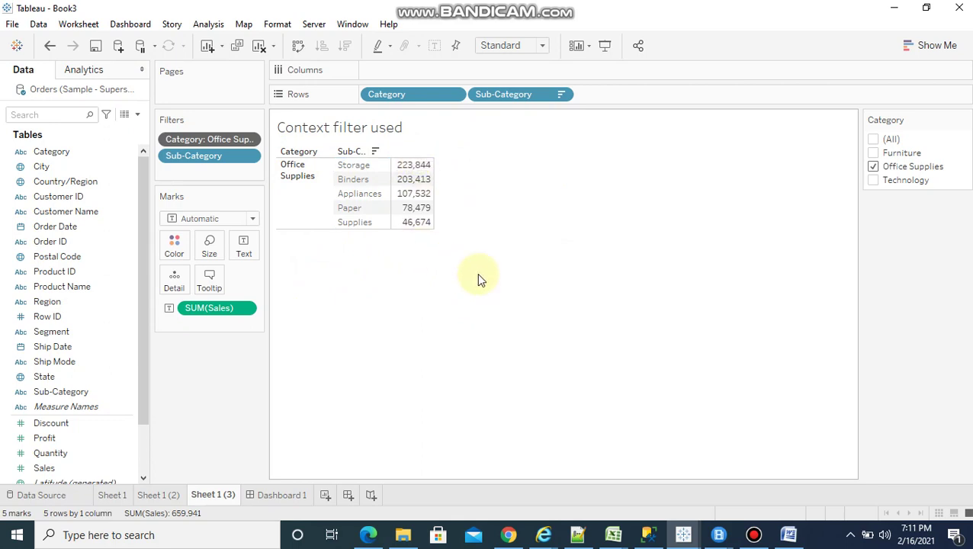
On Sheet 1 (2), show a Category filter and limit it to Office Supplies.
left_click(162, 495)
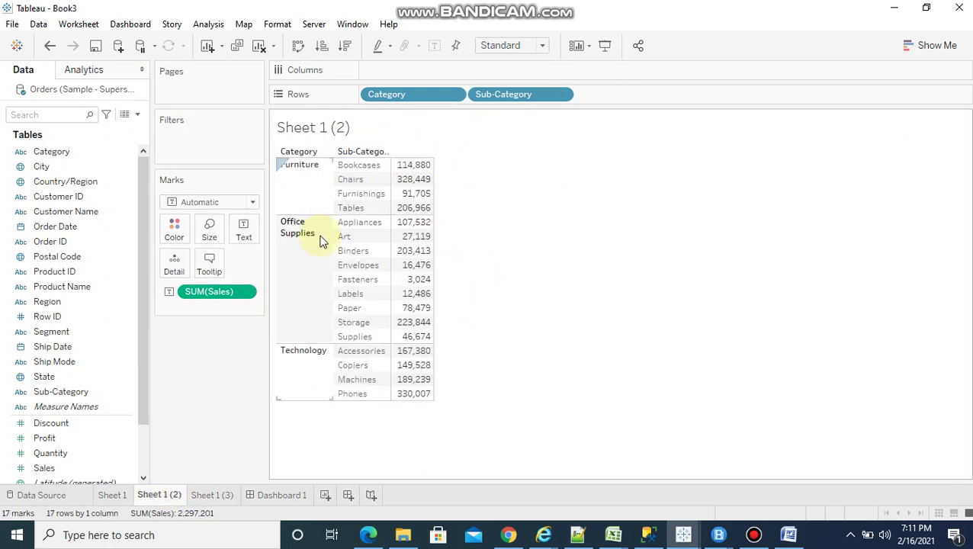
left_click(562, 95)
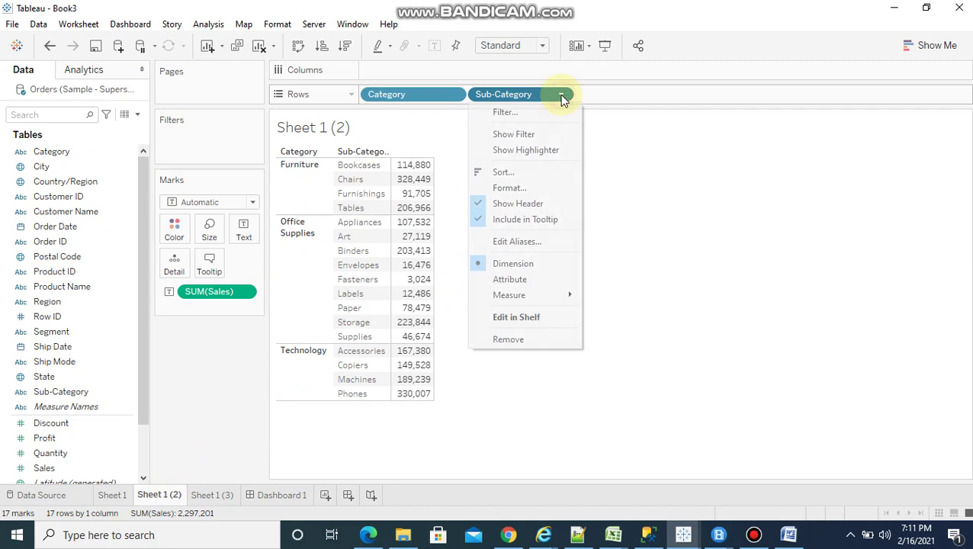
left_click(454, 95)
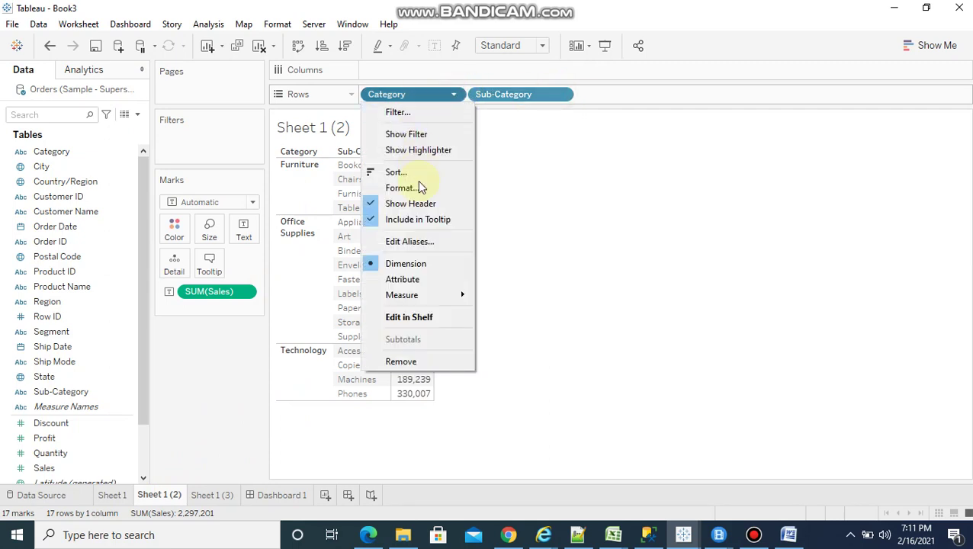
left_click(418, 134)
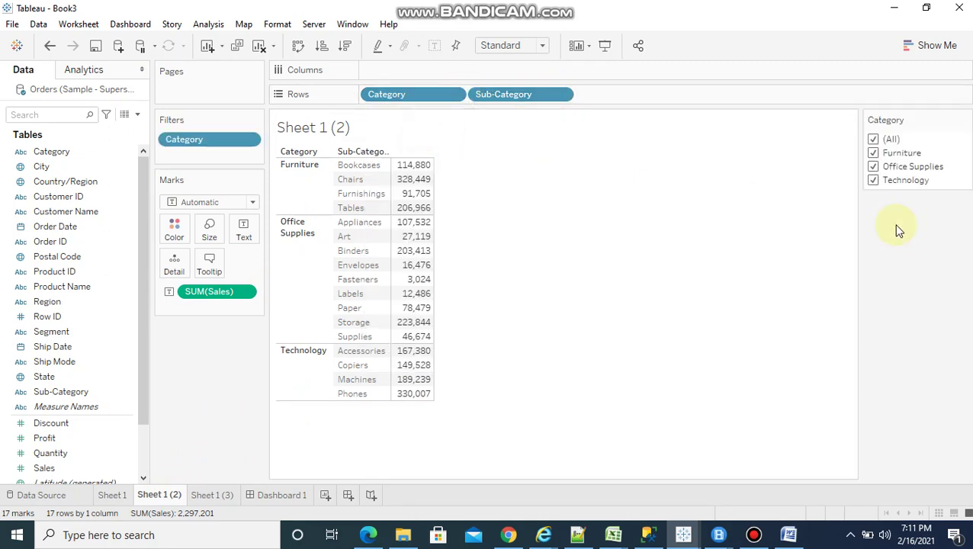
left_click(874, 156)
left_click(874, 180)
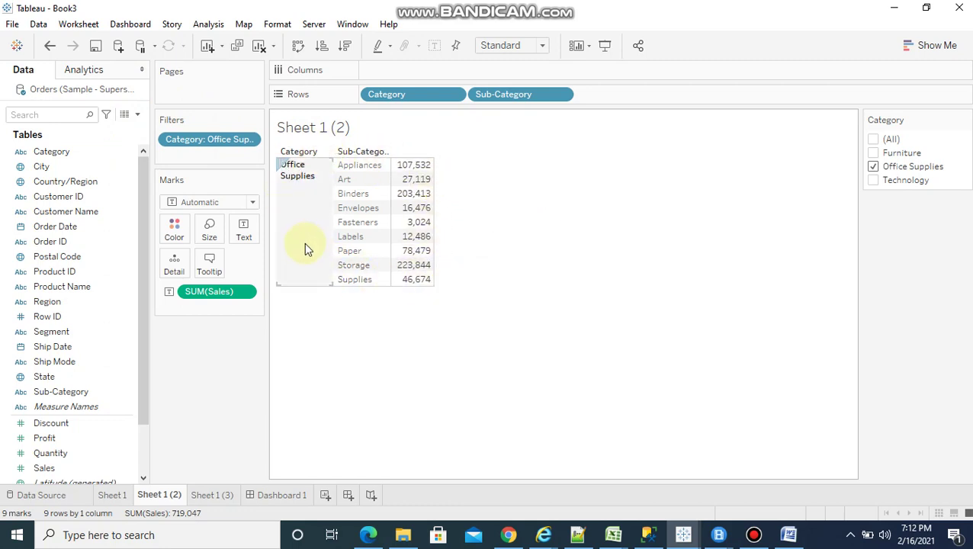
Return to Sheet 1 (3) and examine its Office Supplies sub-categories against those on Sheet 1 (2).
left_click(207, 495)
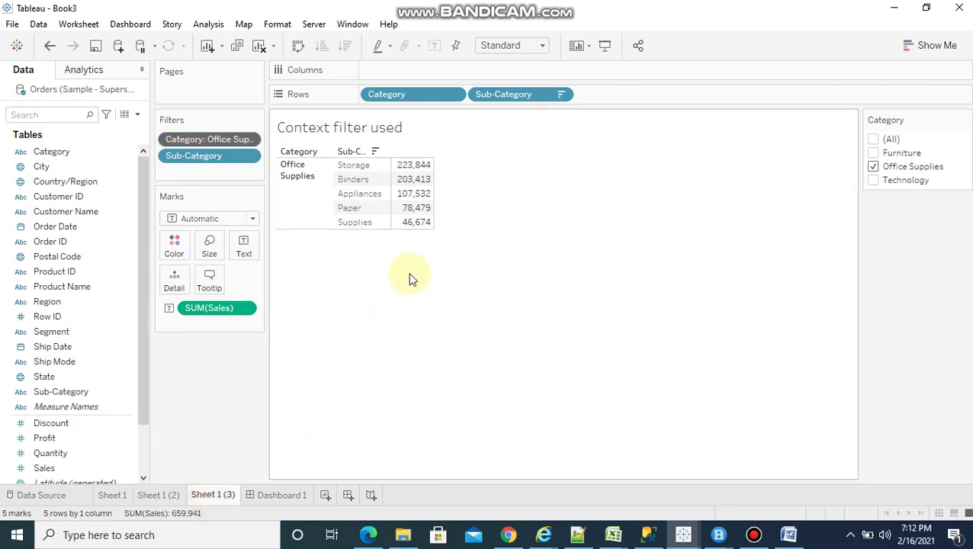
left_click(251, 157)
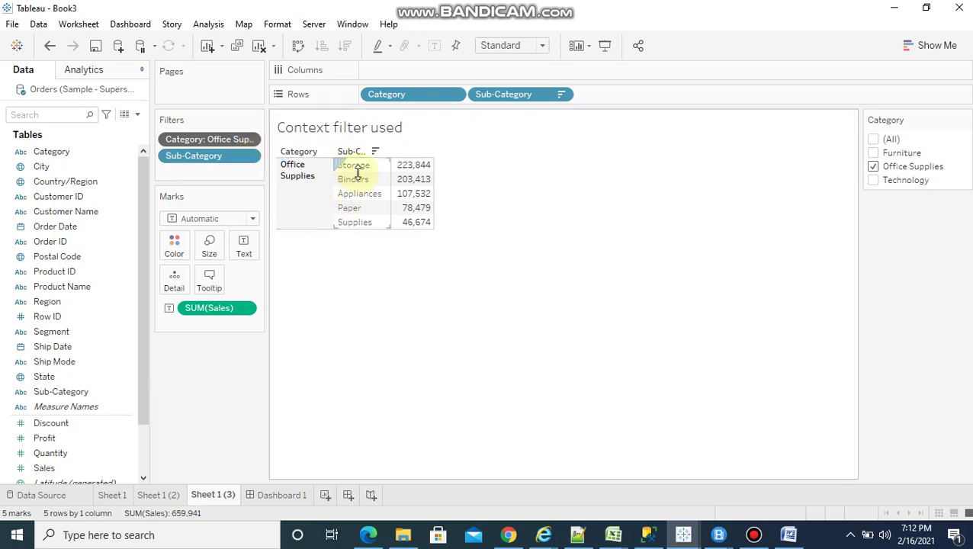
left_click(313, 183)
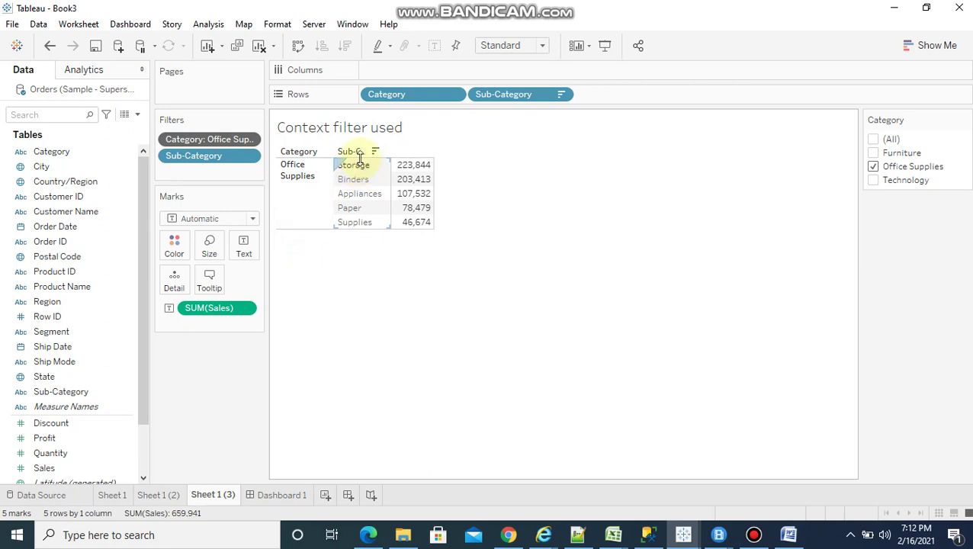
mouse_move(417, 179)
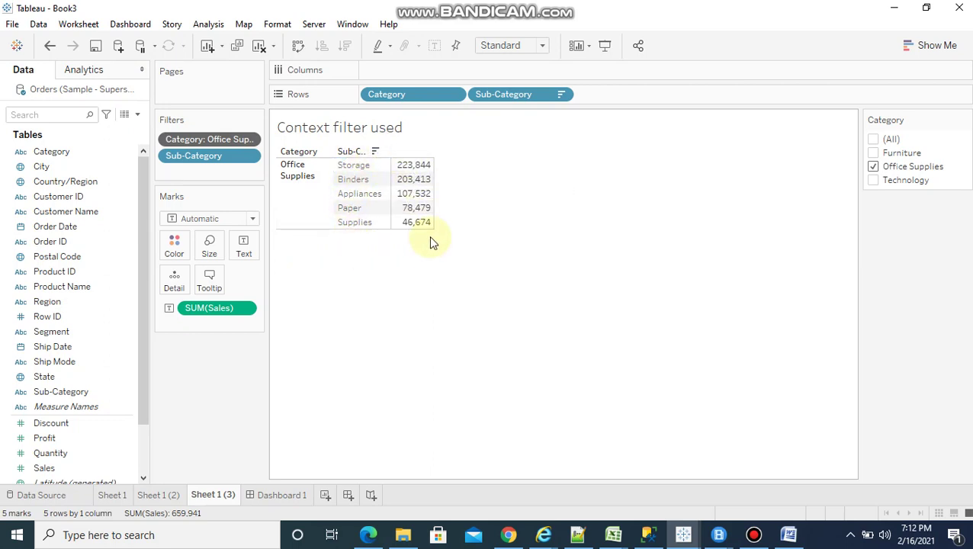
Try Technology and Furniture combinations in Sheet 1 (3)'s Category filter, ending with only Furniture and Office Supplies selected.
left_click(873, 180)
left_click(874, 167)
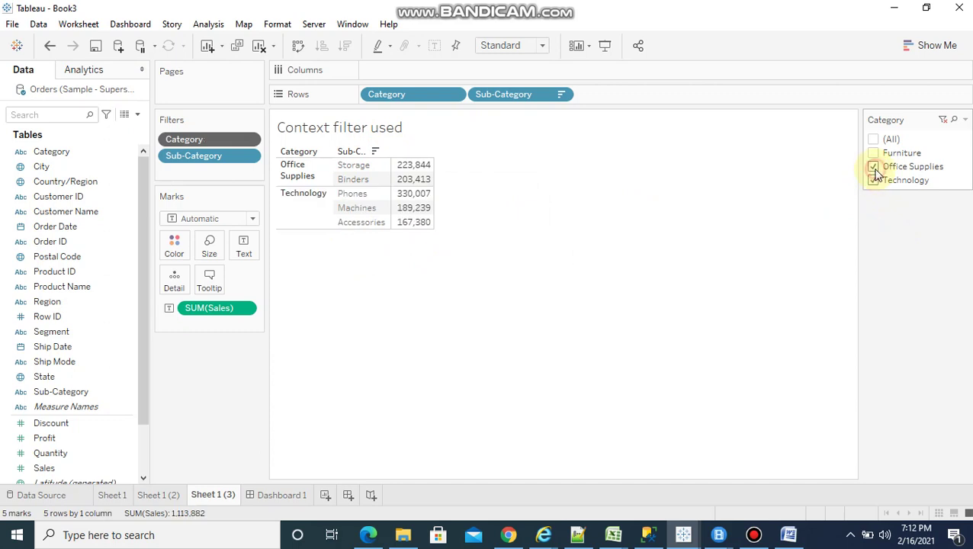
left_click(874, 154)
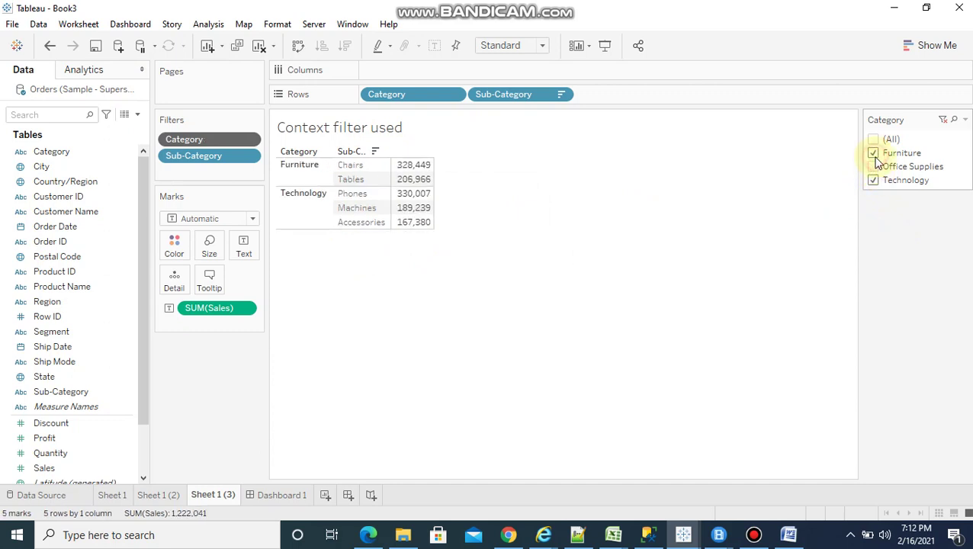
left_click(873, 180)
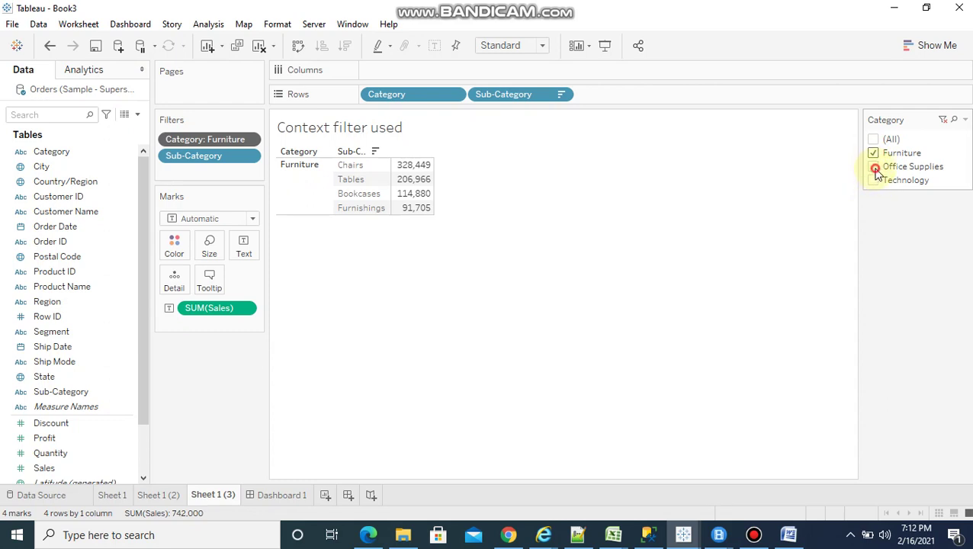
left_click(875, 168)
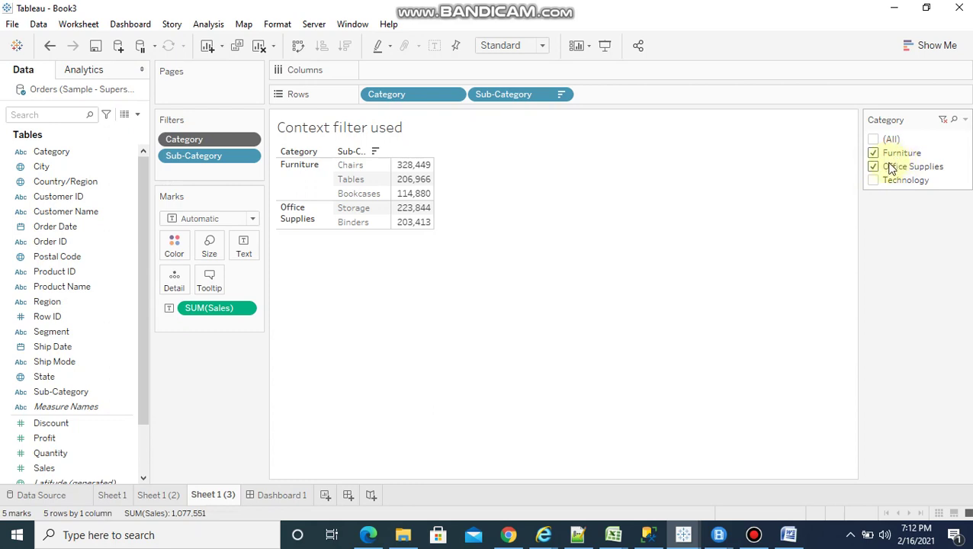
Check Sheet 1, and include Furniture alongside Office Supplies in Sheet 1 (2)'s Category filter.
left_click(112, 496)
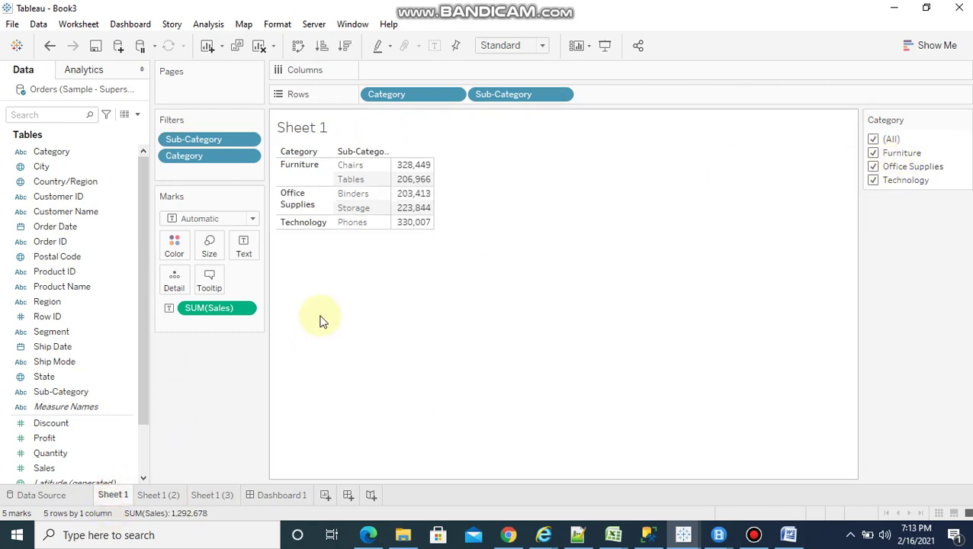
left_click(158, 495)
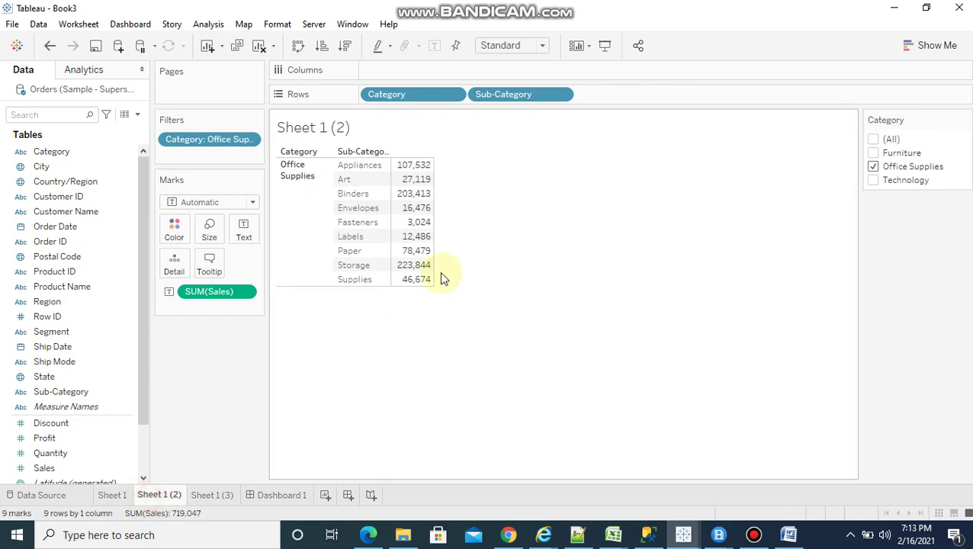
left_click(873, 152)
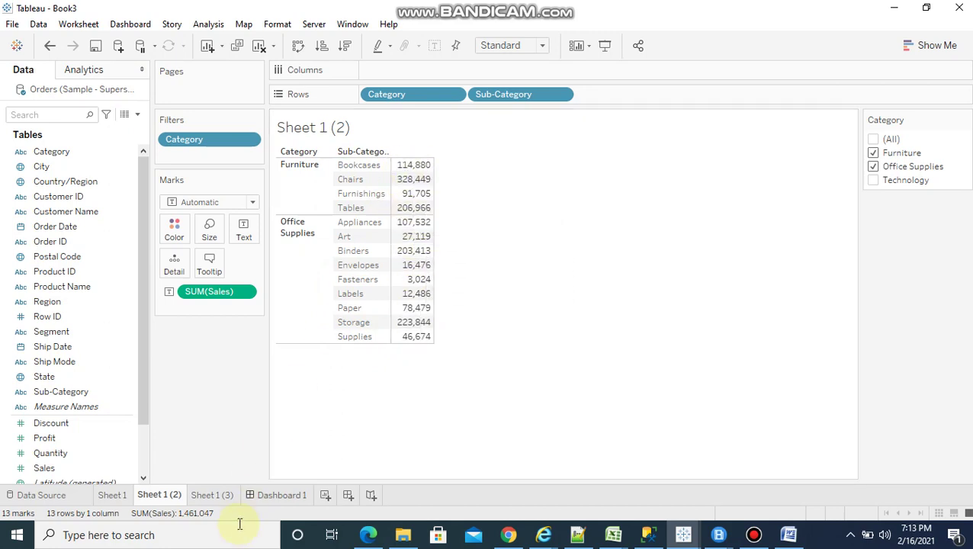
On Dashboard 1, compare the Furniture and Office Supplies sub-category sales across the three sheets.
left_click(276, 497)
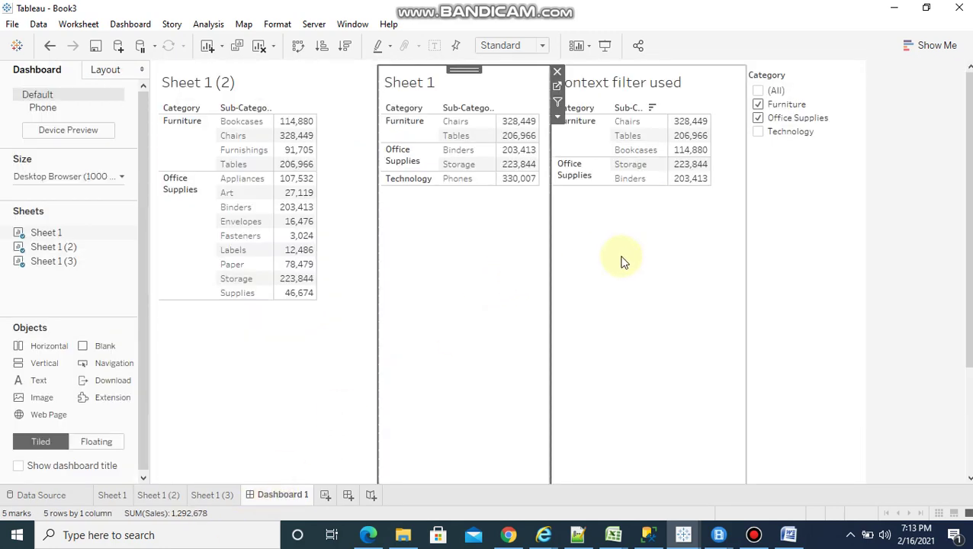
left_click(588, 247)
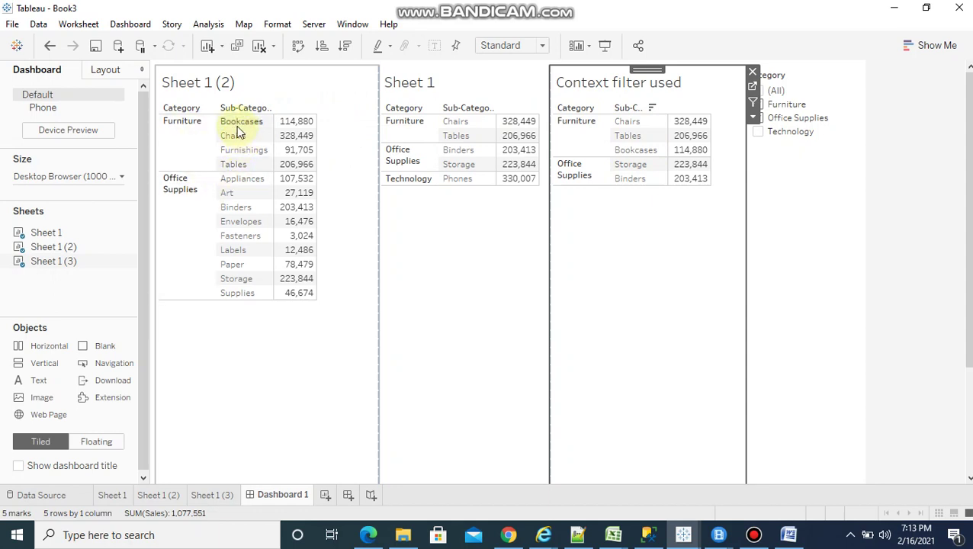
mouse_move(296, 129)
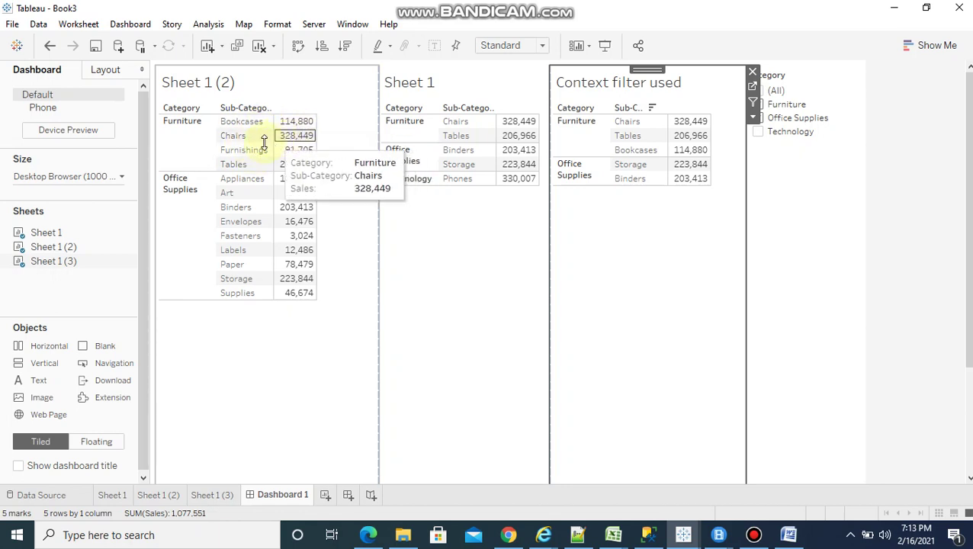
mouse_move(286, 169)
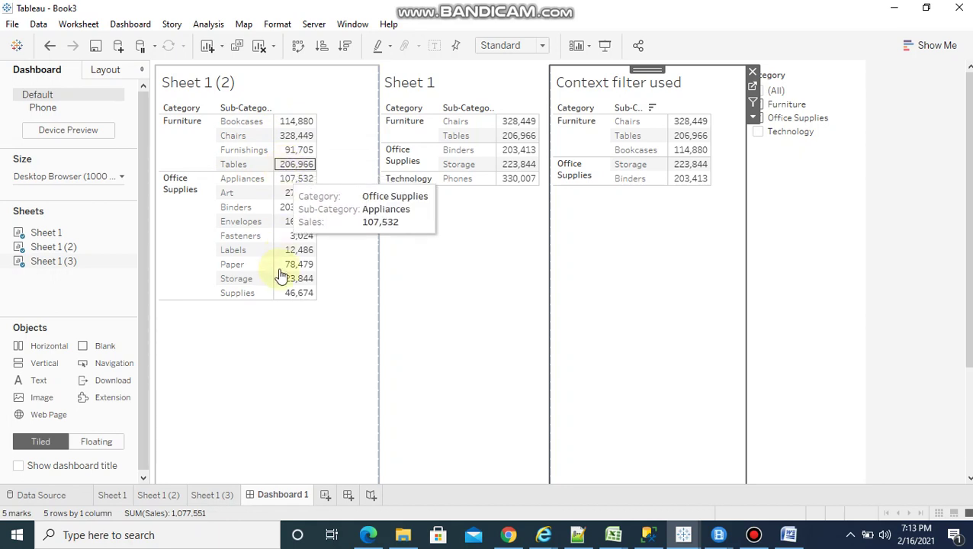
mouse_move(303, 285)
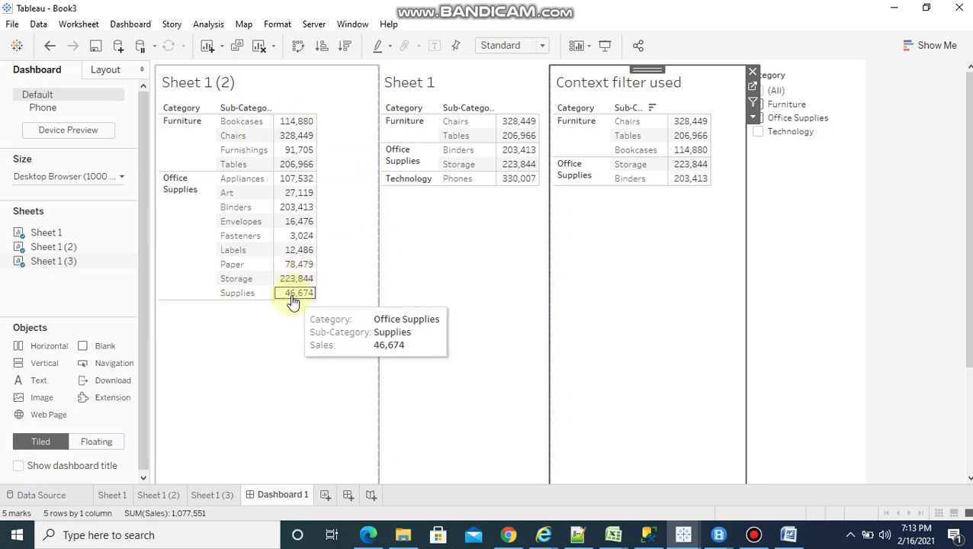
mouse_move(297, 217)
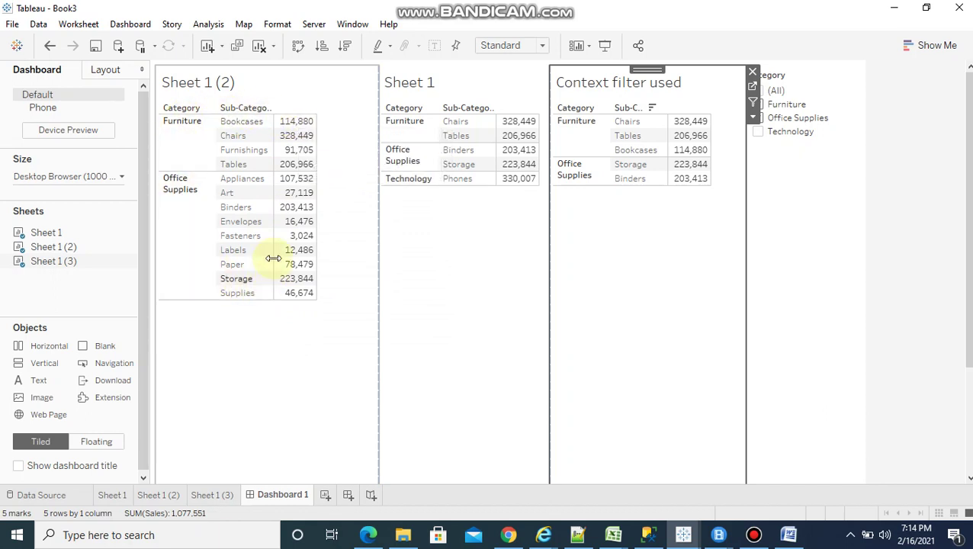
mouse_move(669, 180)
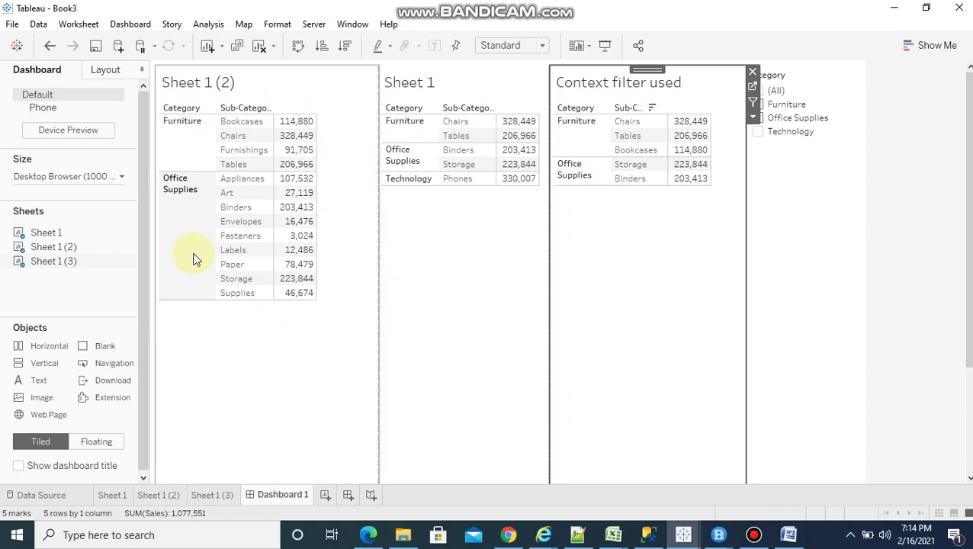
left_click(296, 135)
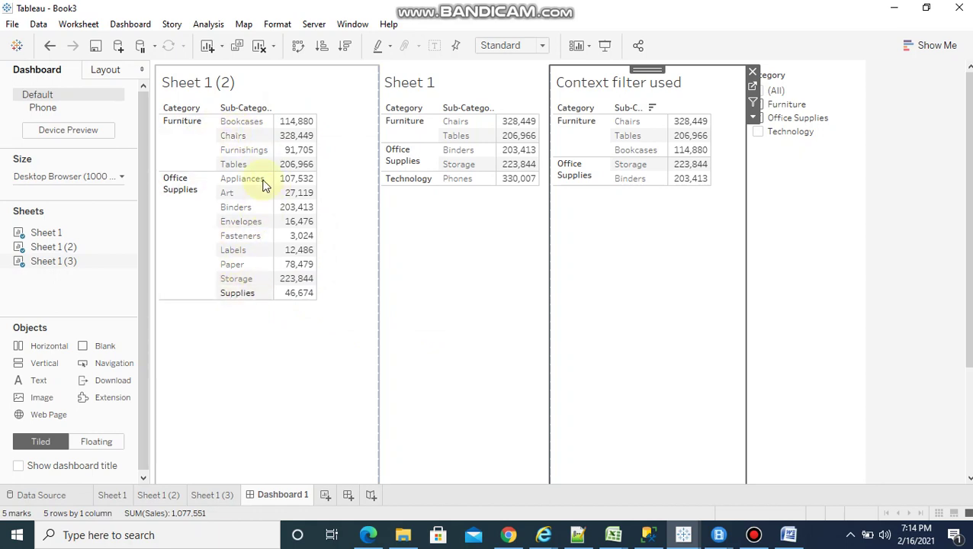
left_click(355, 313)
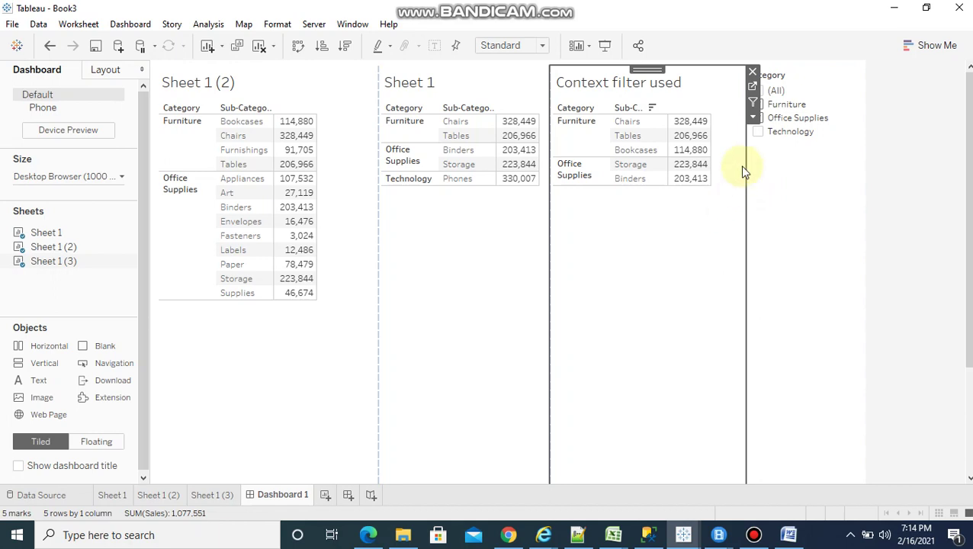
Include Technology in the dashboard's Category filter, switching it off and on to compare before leaving all categories selected.
left_click(758, 134)
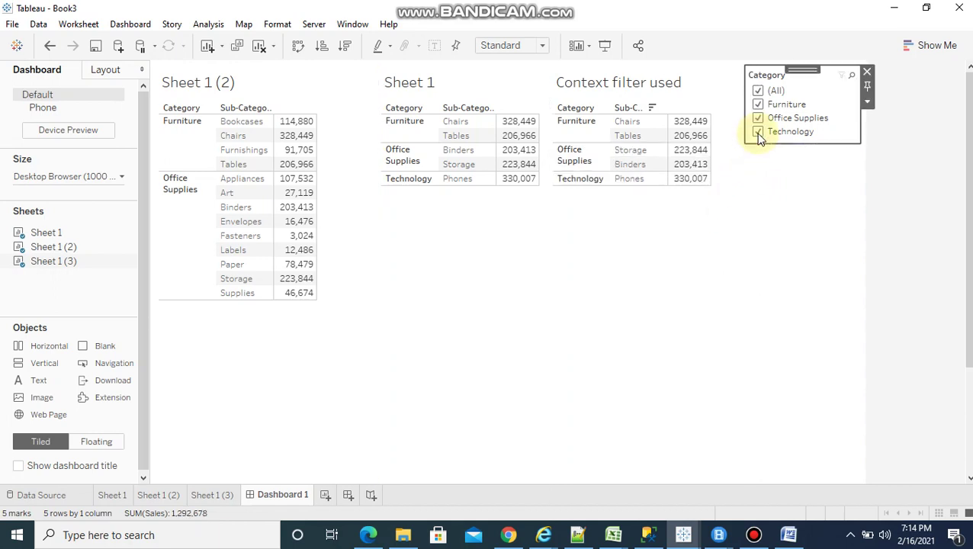
left_click(758, 133)
left_click(758, 134)
left_click(758, 133)
left_click(758, 133)
Compare the dashboard's sheets with all categories selected in the filter, and go to the context-filtered sheet.
left_click(181, 124)
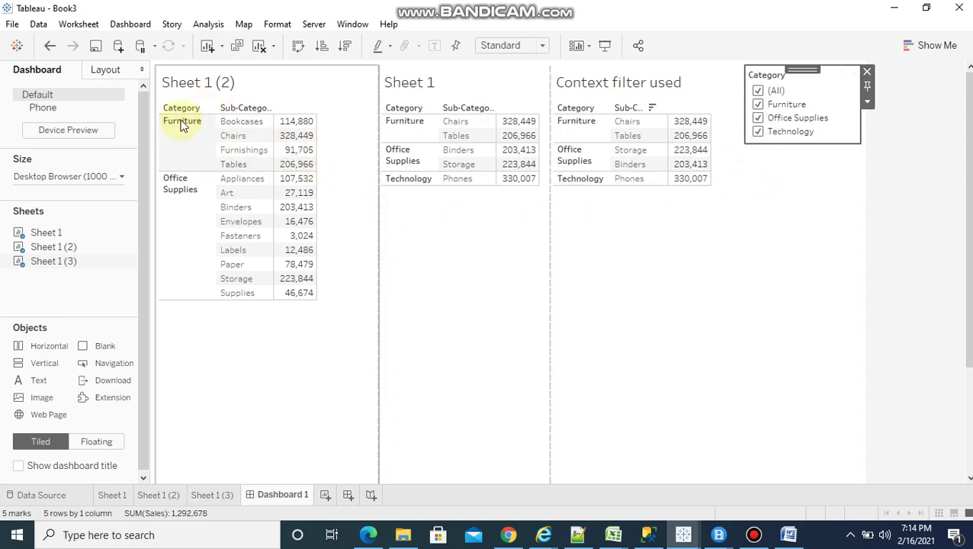
left_click(671, 221)
left_click(676, 230)
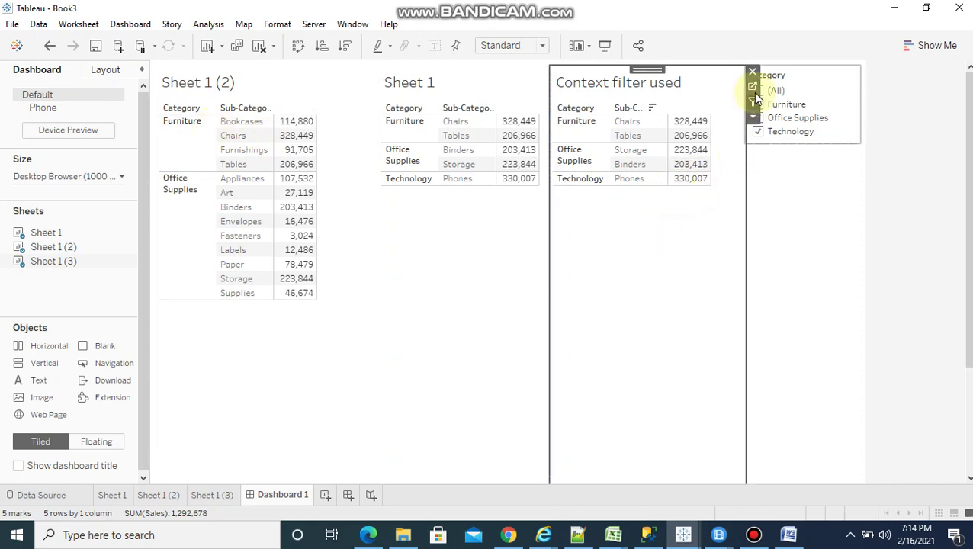
left_click(752, 86)
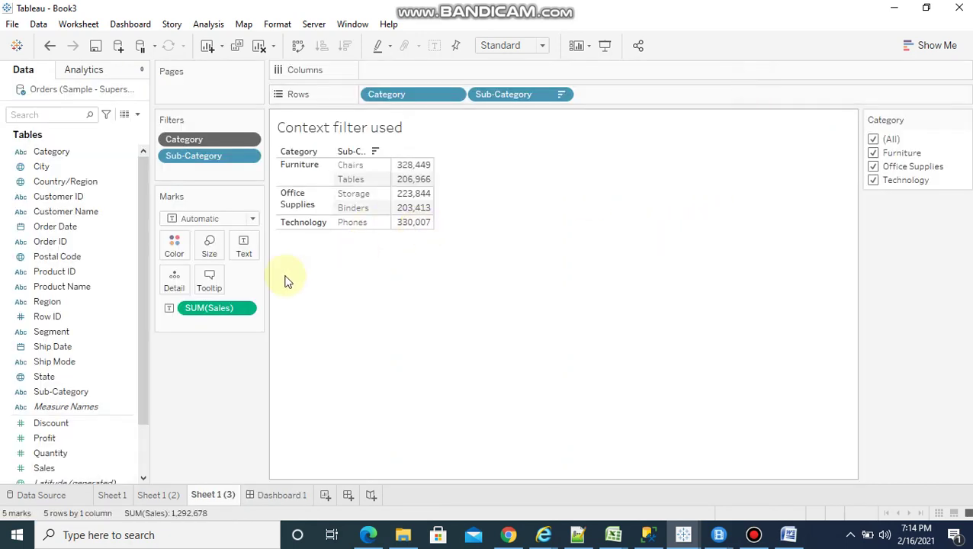